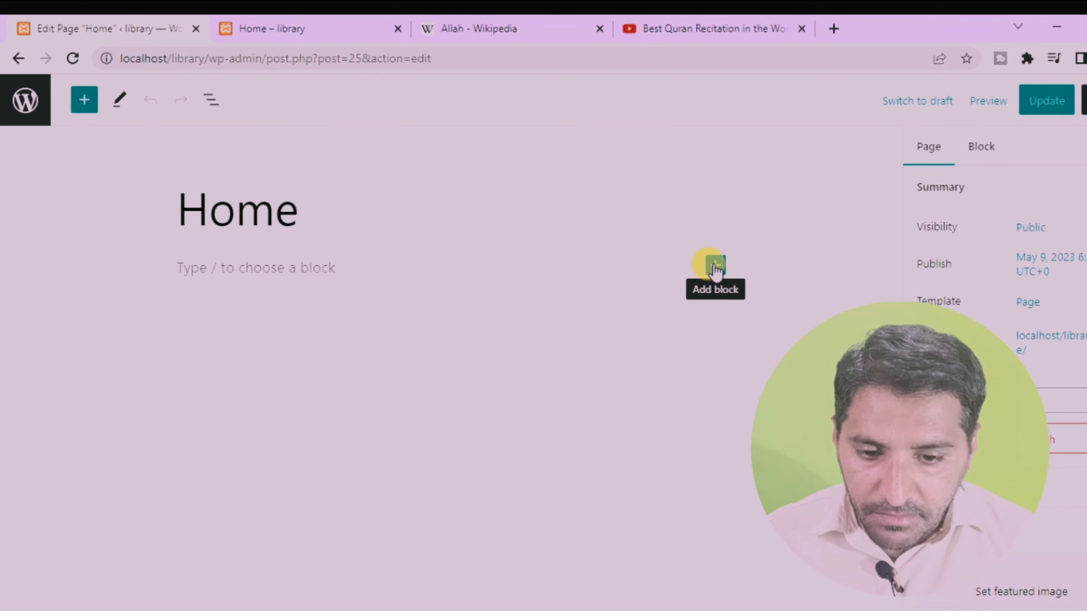
# Step: Add a Heading block below the Home page title with the text "Husnain Library"
pyautogui.click(721, 267)
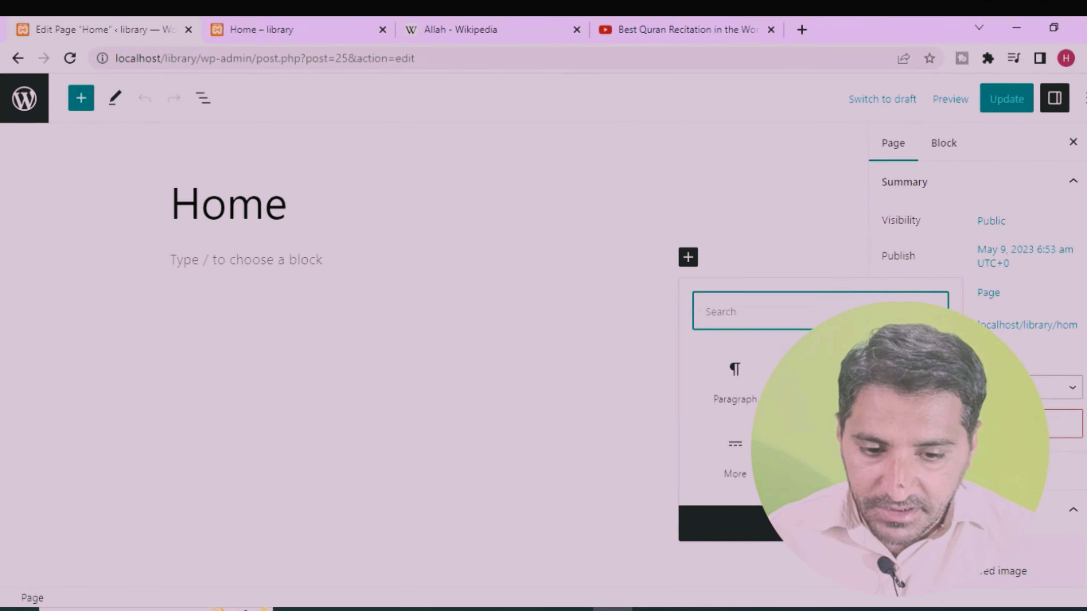
pyautogui.click(783, 356)
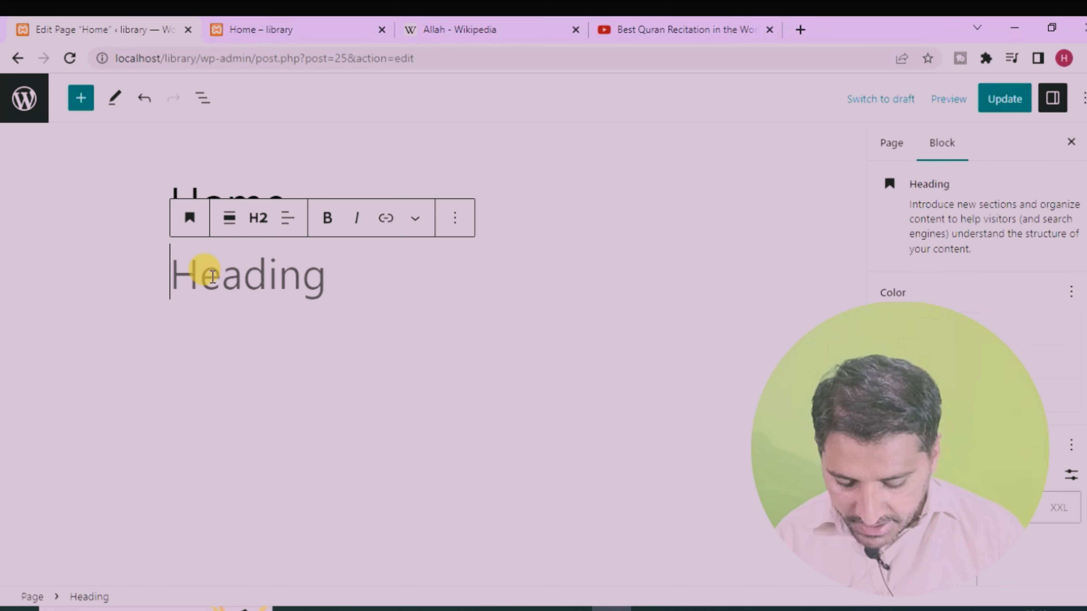
pyautogui.write('Husnain ')
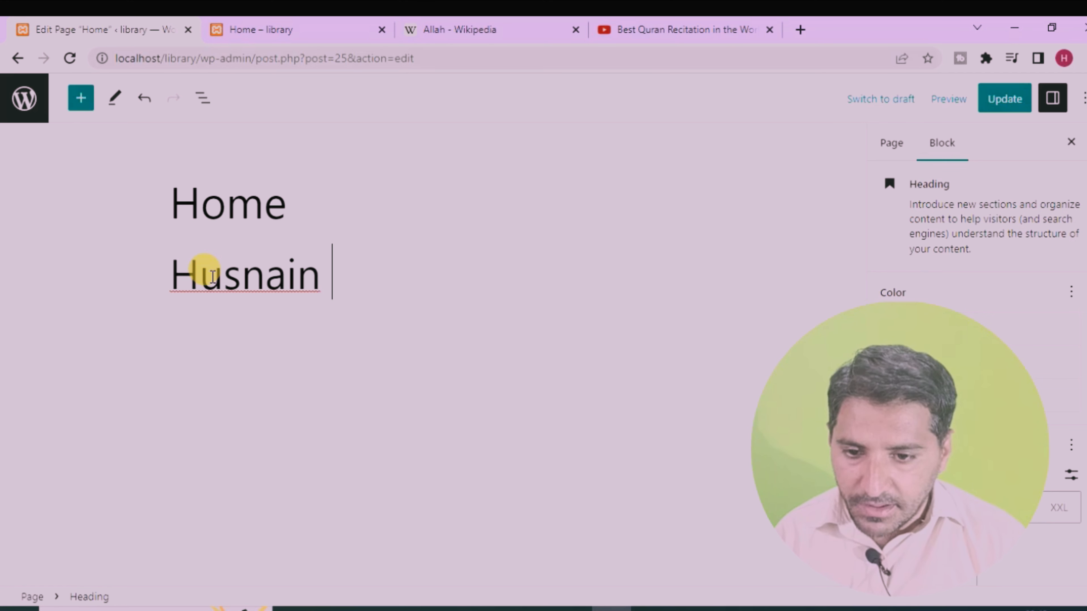
pyautogui.write('Library')
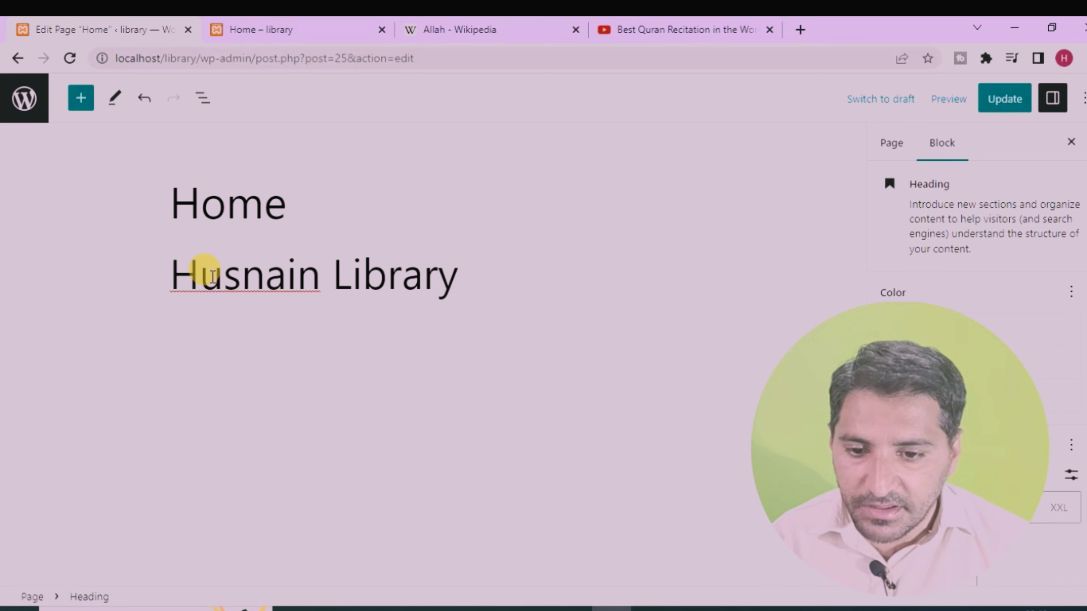
# Step: Try the H4 level on the "Husnain Library" heading and set it to H1
pyautogui.moveTo(461, 274); pyautogui.dragTo(176, 277)
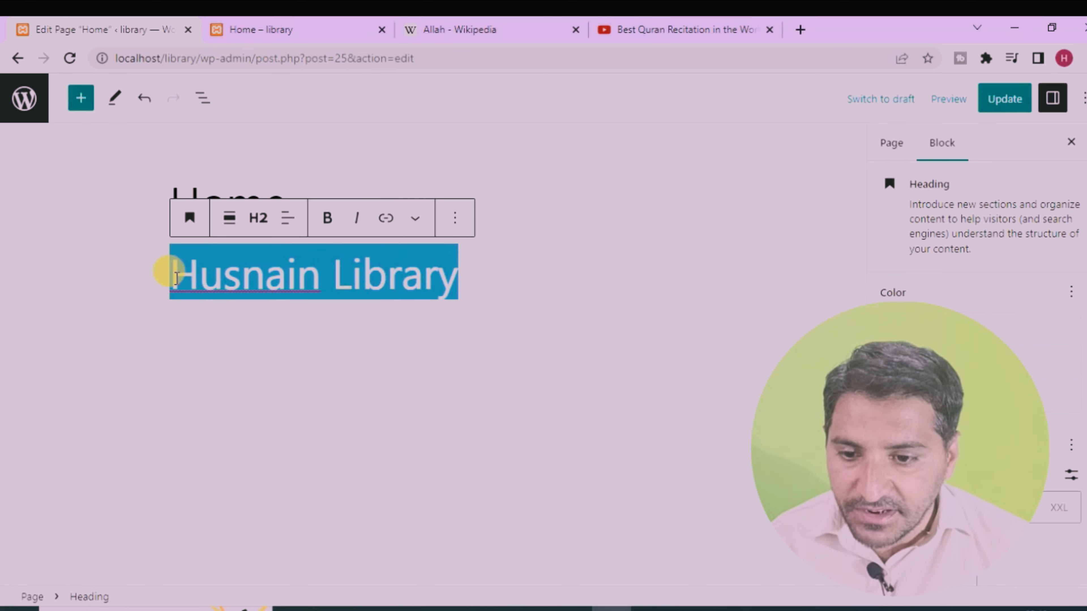
pyautogui.click(257, 219)
pyautogui.click(260, 366)
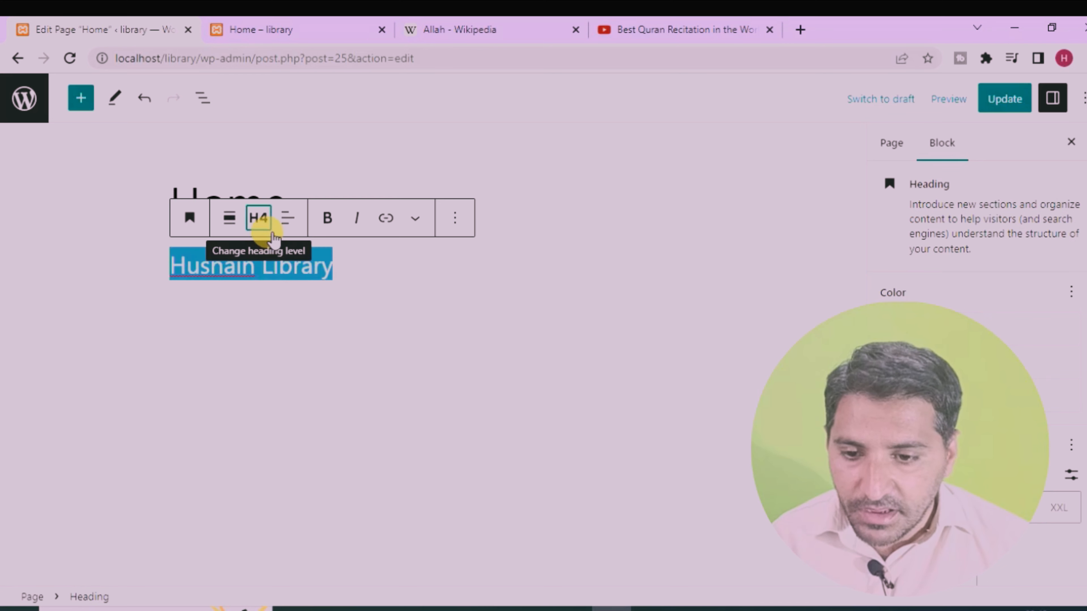
pyautogui.click(259, 218)
pyautogui.click(269, 384)
pyautogui.click(256, 219)
pyautogui.click(265, 270)
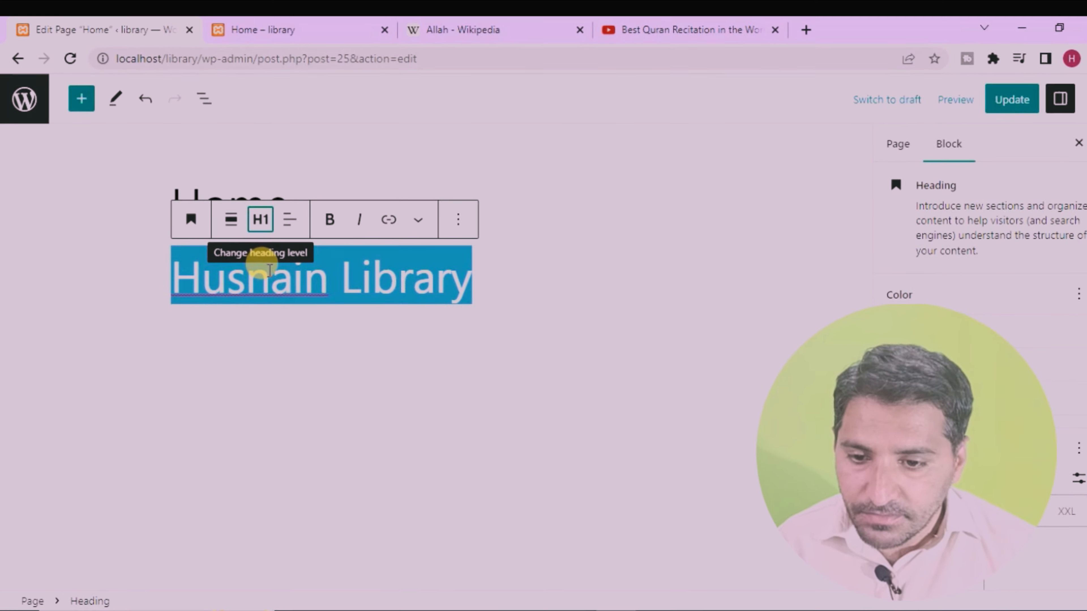
# Step: Make the "Husnain Library" heading text bold and italic
pyautogui.click(335, 224)
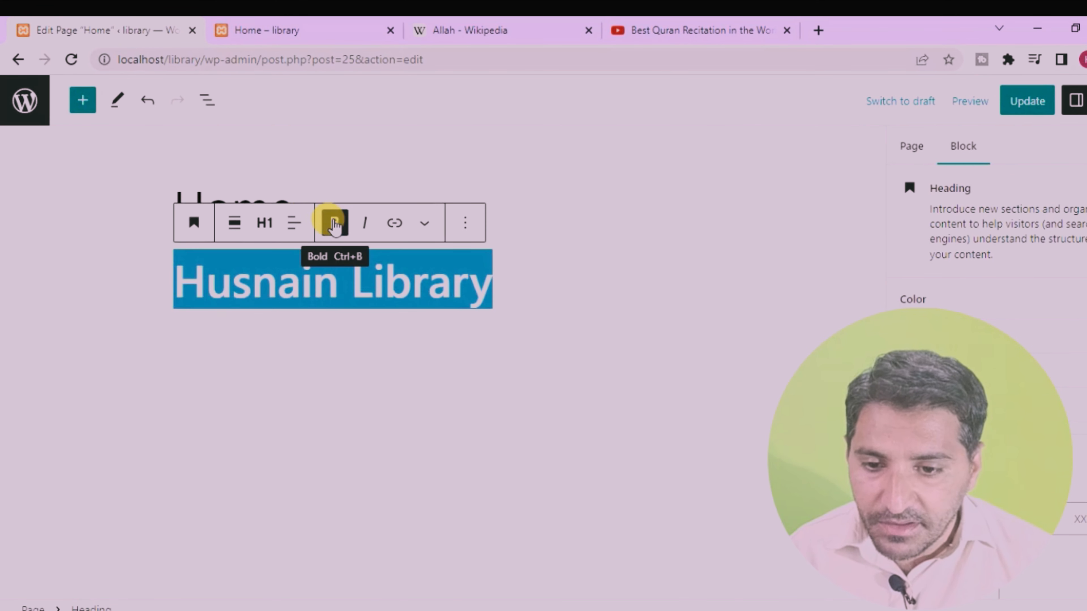
pyautogui.click(363, 227)
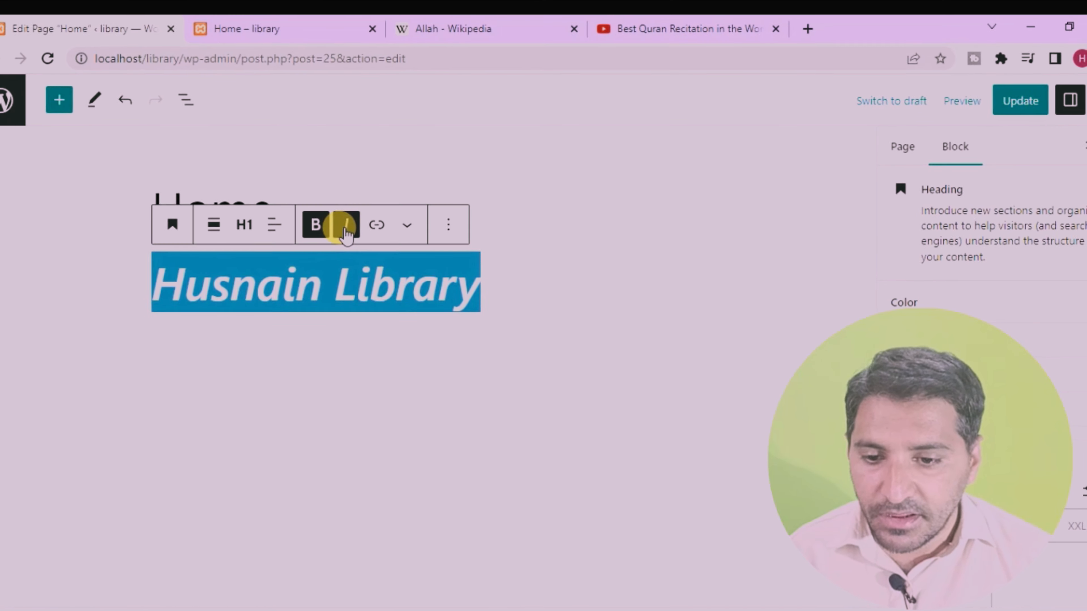
pyautogui.click(336, 280)
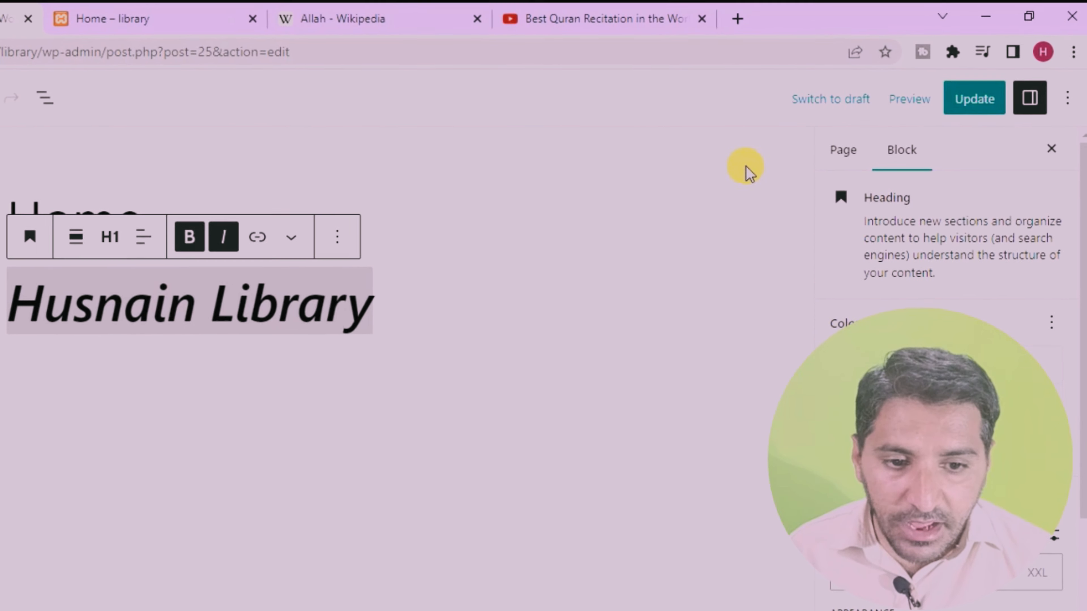
# Step: Update the page and reload the live Home page to check the new heading
pyautogui.click(982, 100)
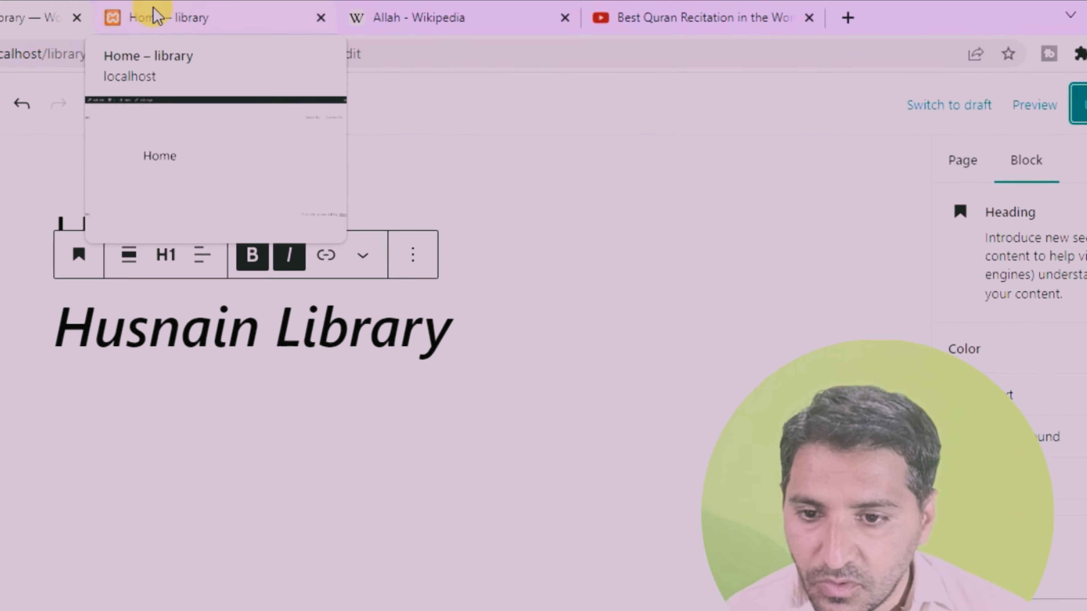
pyautogui.click(111, 9)
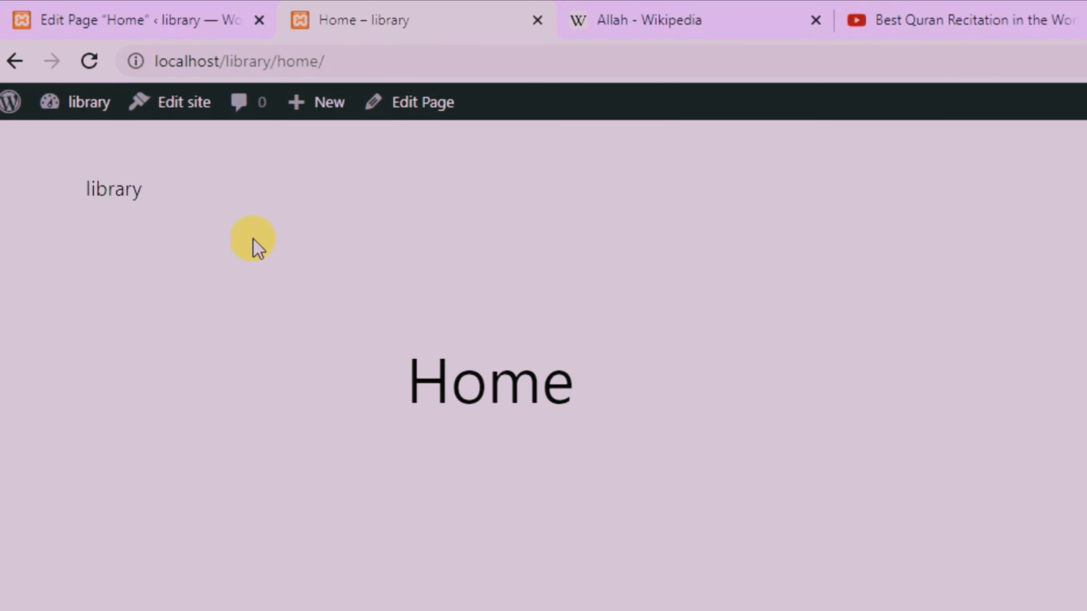
pyautogui.click(98, 69)
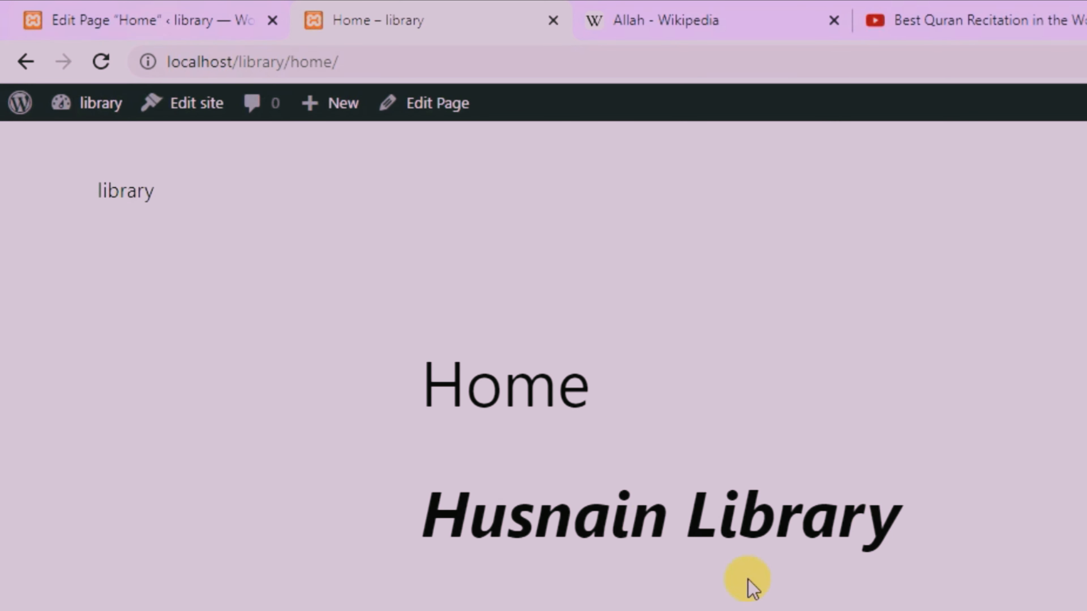
# Step: Return to editing the Home page and add a paragraph below the heading reading "This is my channel."
pyautogui.click(138, 19)
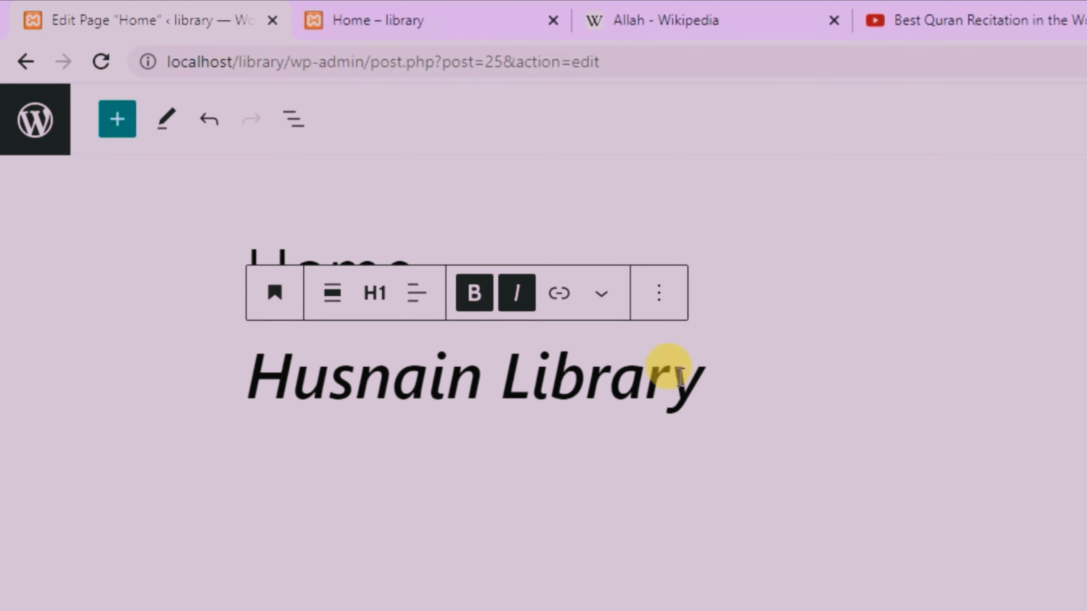
pyautogui.click(728, 379)
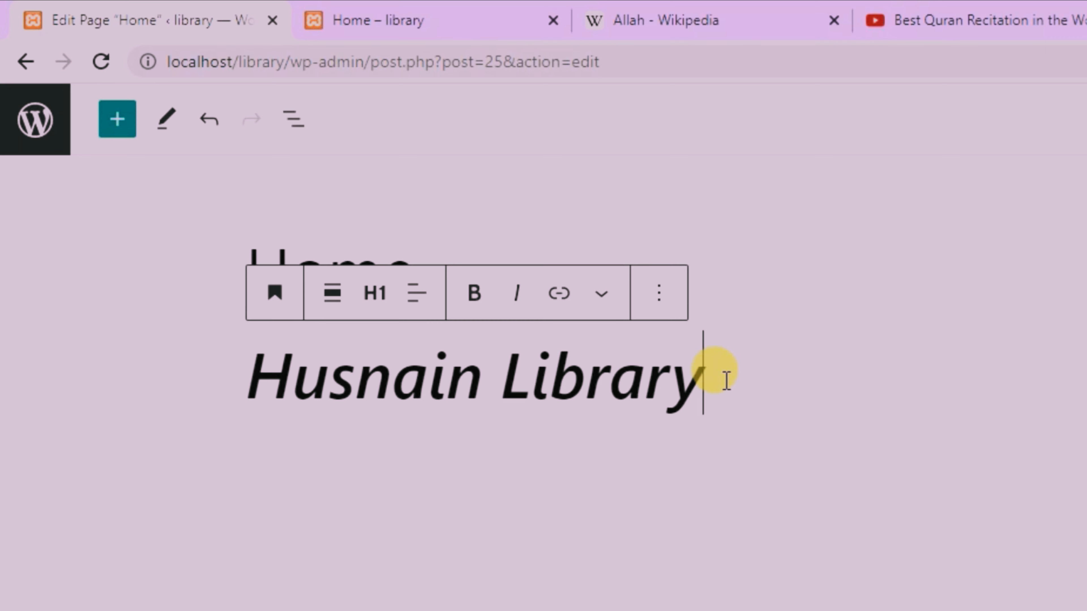
pyautogui.press('Return')
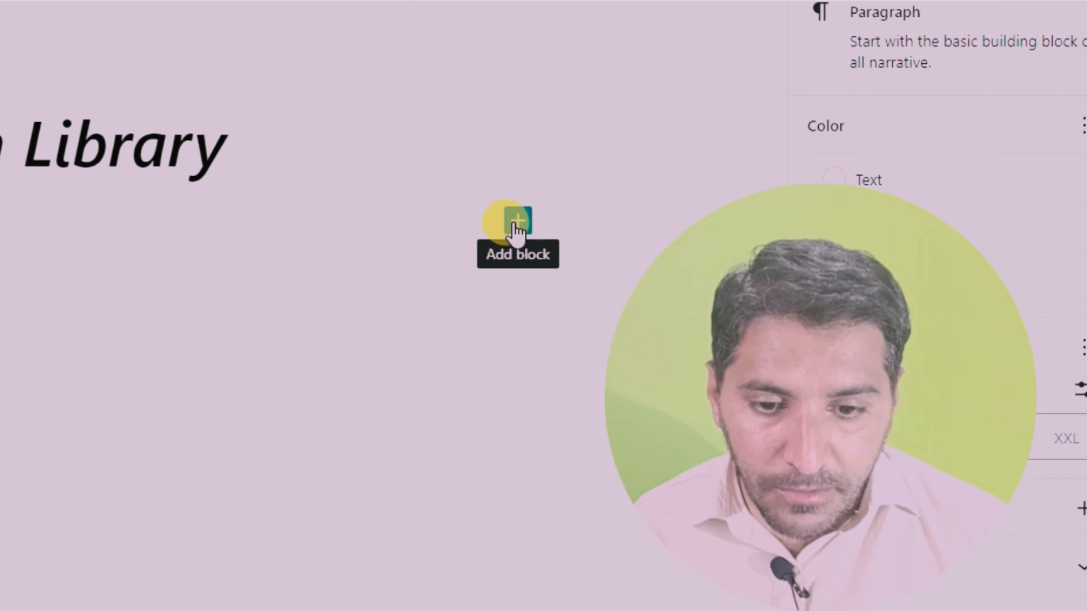
pyautogui.click(516, 226)
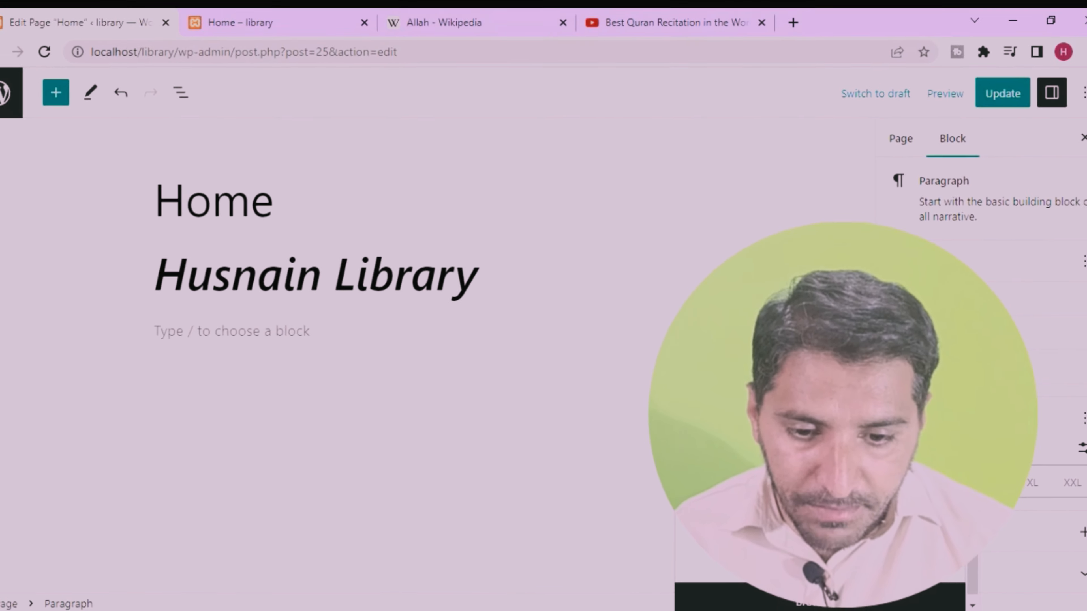
pyautogui.click(731, 460)
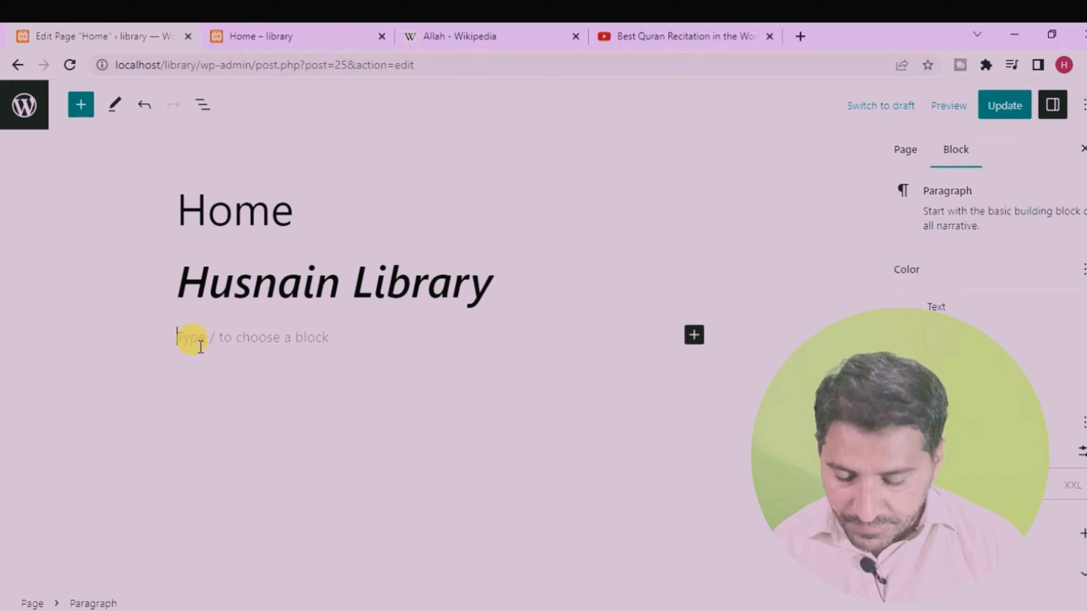
pyautogui.write('t')
pyautogui.press('BackSpace')
pyautogui.write('This is my channel.')
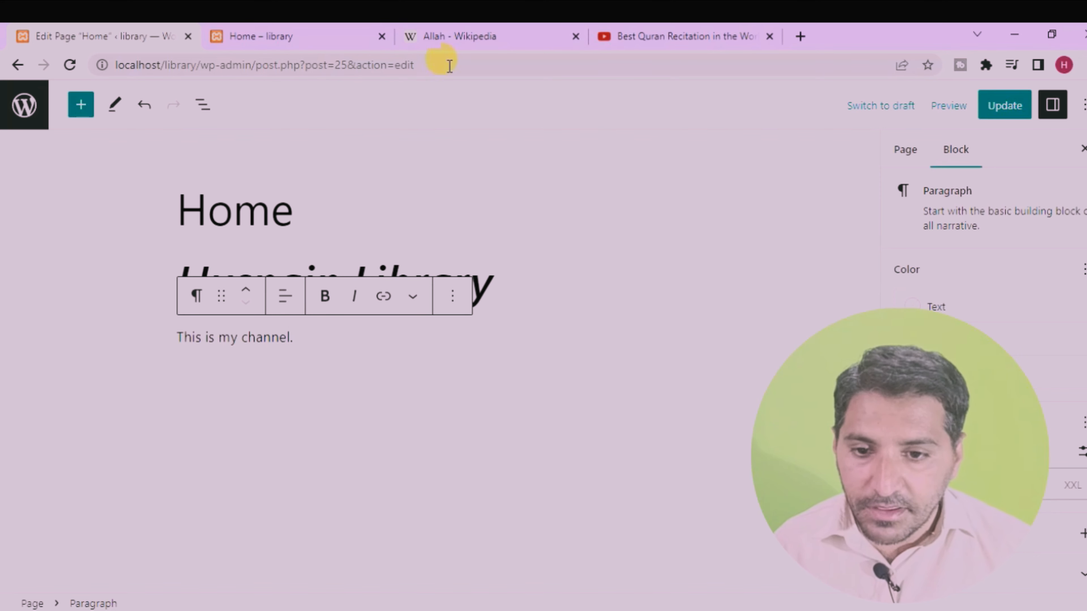
# Step: Copy the passage from "Arab pagans considered Allah" to "daughters of Allah" in the Pre-Islamic Arabians section of the Wikipedia article
pyautogui.click(489, 34)
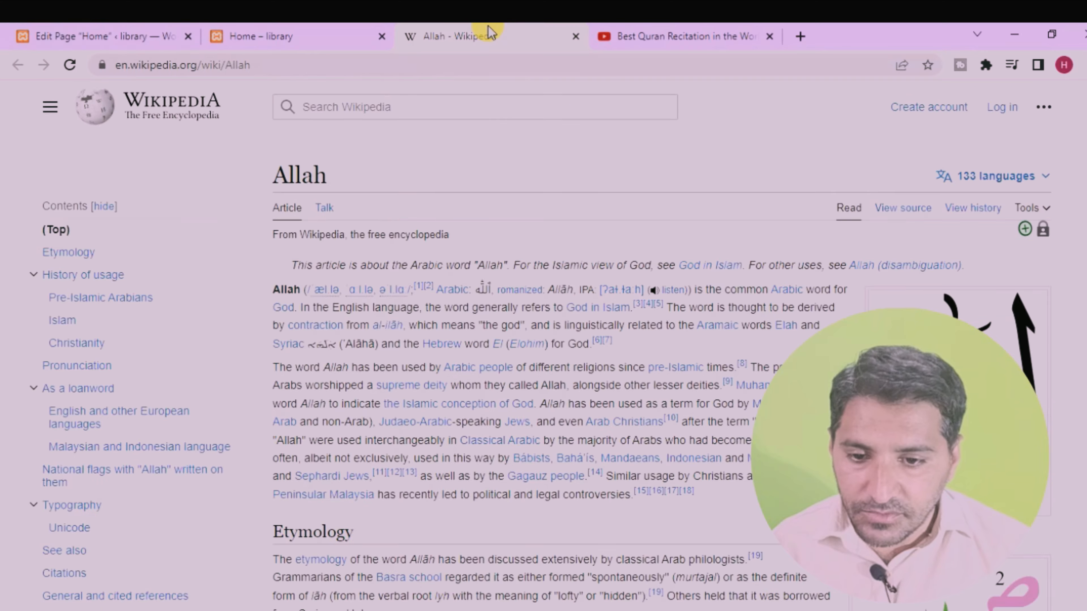
pyautogui.scroll(-10, 418, 501)
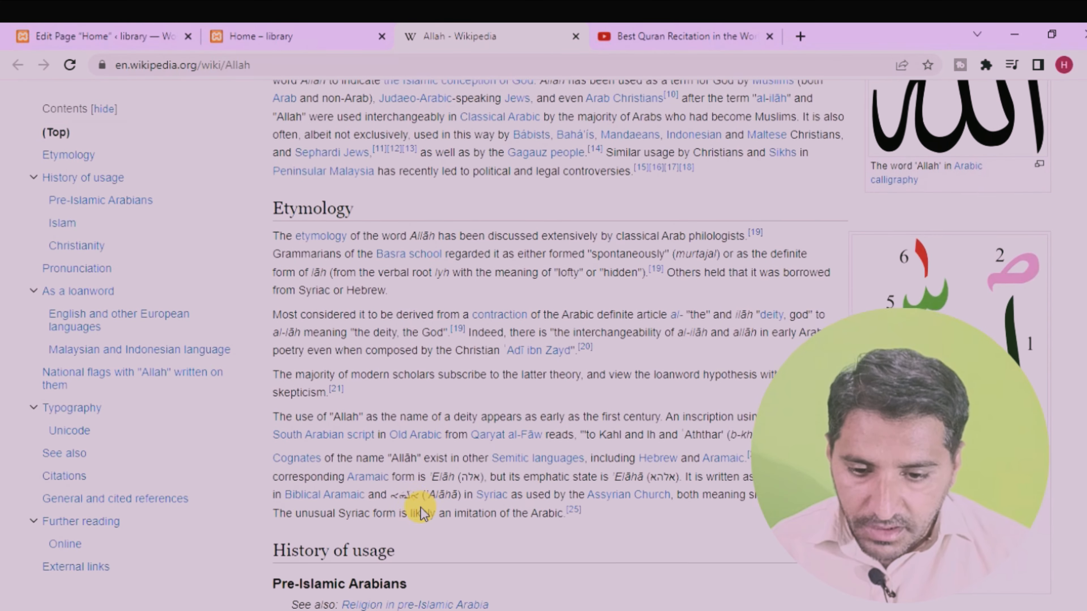
pyautogui.scroll(-6, 425, 509)
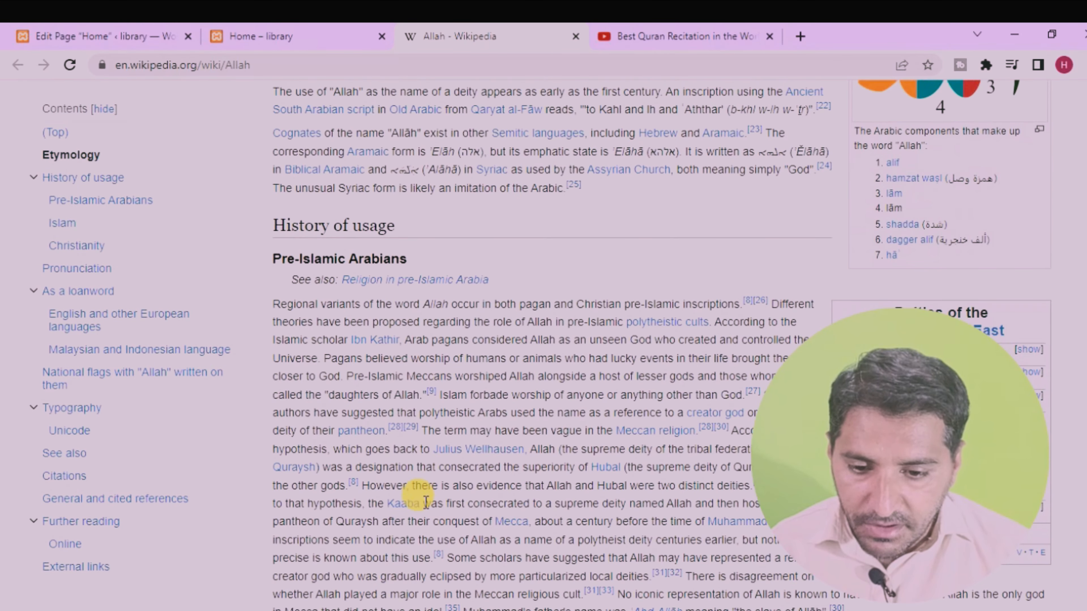
pyautogui.scroll(-8, 425, 502)
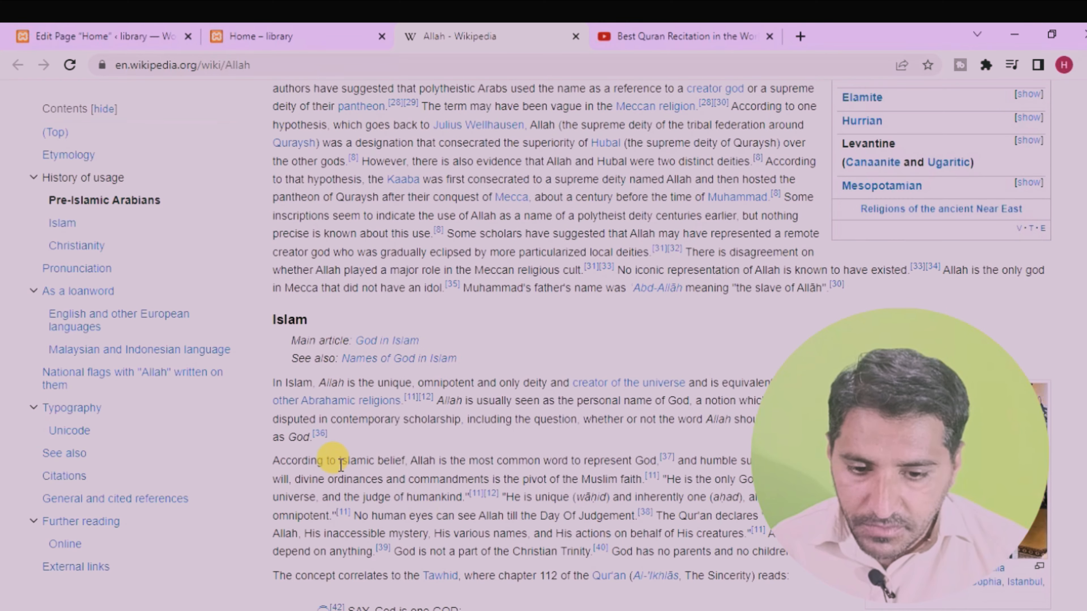
pyautogui.scroll(6, 325, 468)
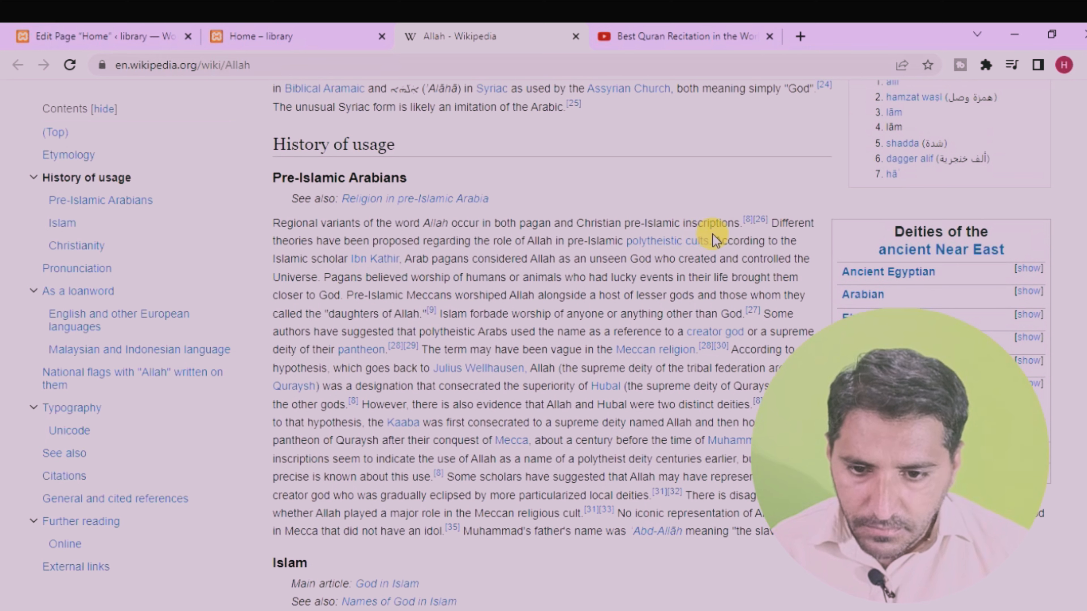
pyautogui.moveTo(406, 258); pyautogui.dragTo(421, 314)
pyautogui.rightClick(441, 279)
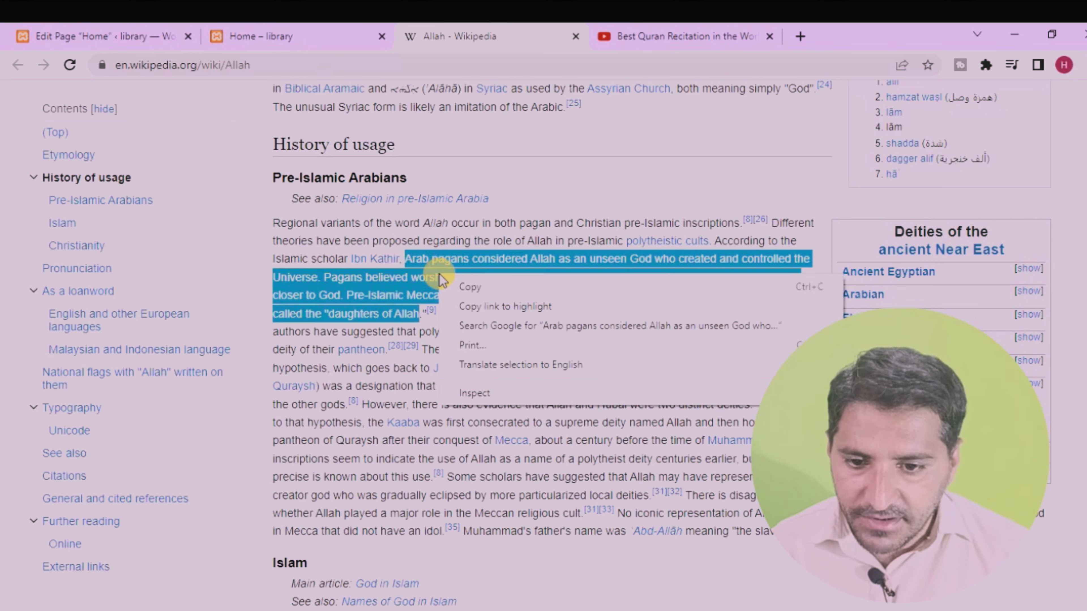
pyautogui.click(474, 290)
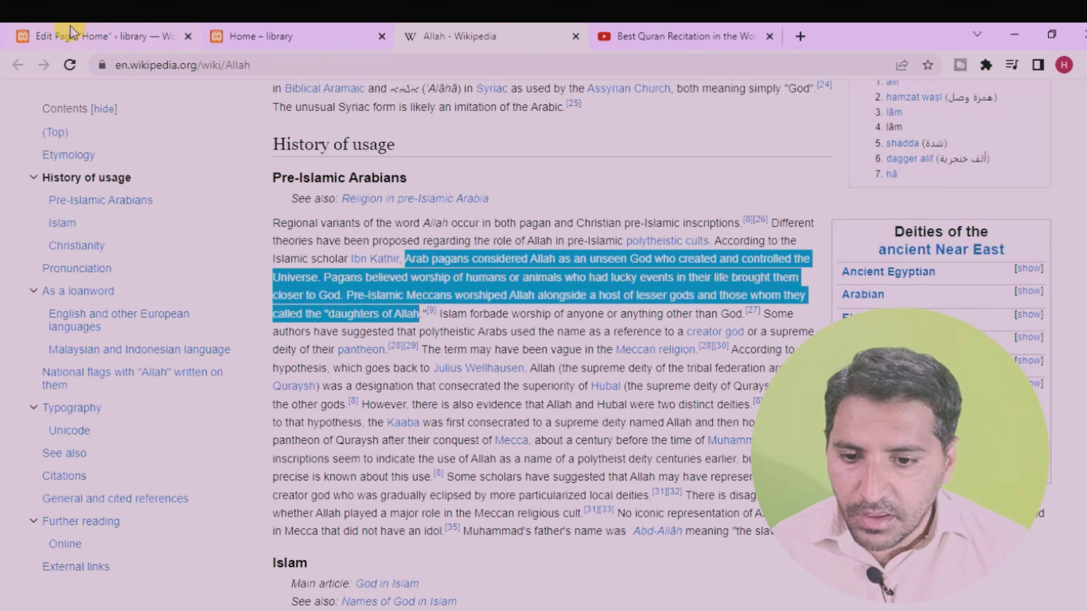
# Step: Paste the copied passage after "This is my channel." on the Home page and make the whole paragraph bold and italic
pyautogui.click(71, 34)
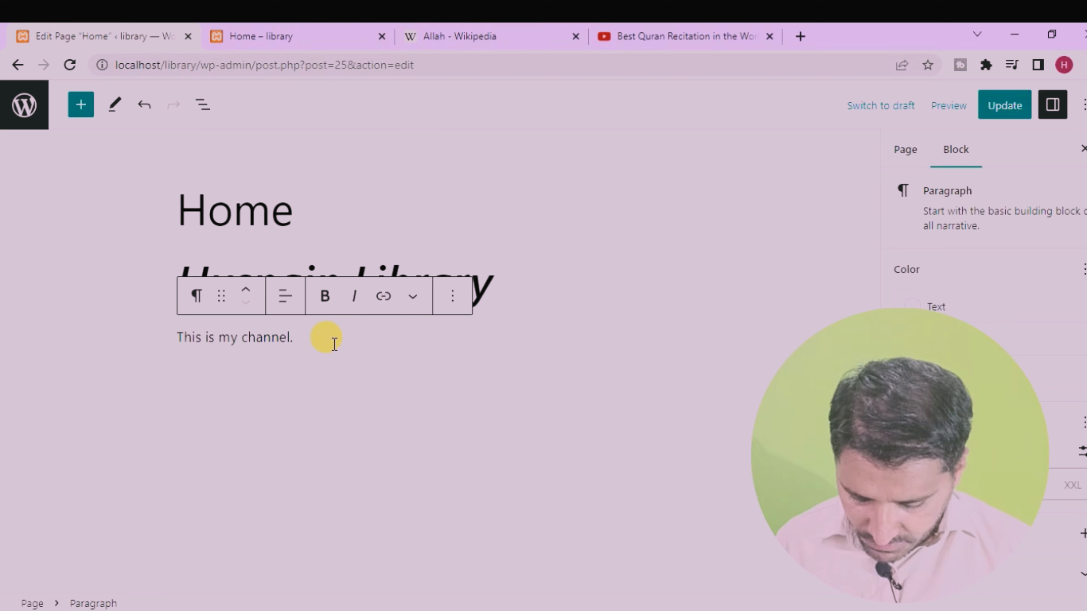
pyautogui.hotkey('ctrl', 'v')
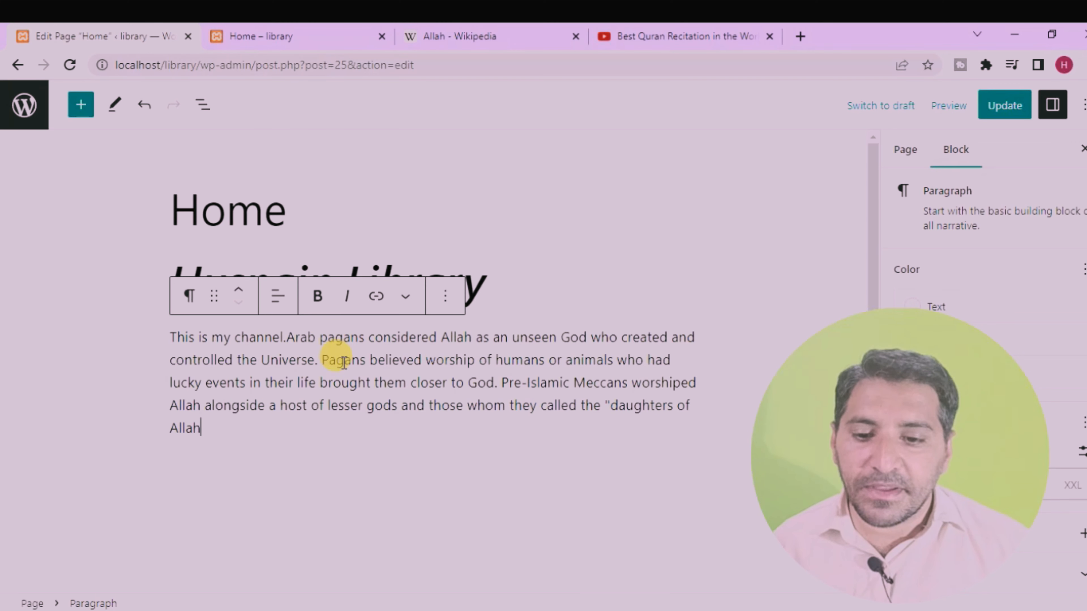
pyautogui.moveTo(239, 431); pyautogui.dragTo(143, 332)
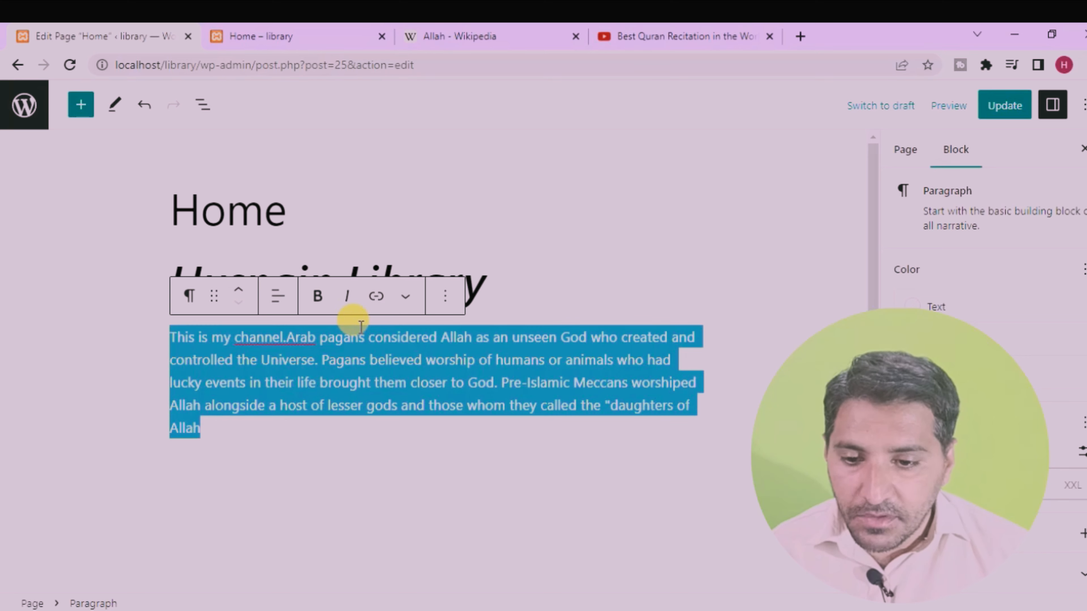
pyautogui.click(315, 296)
pyautogui.click(350, 299)
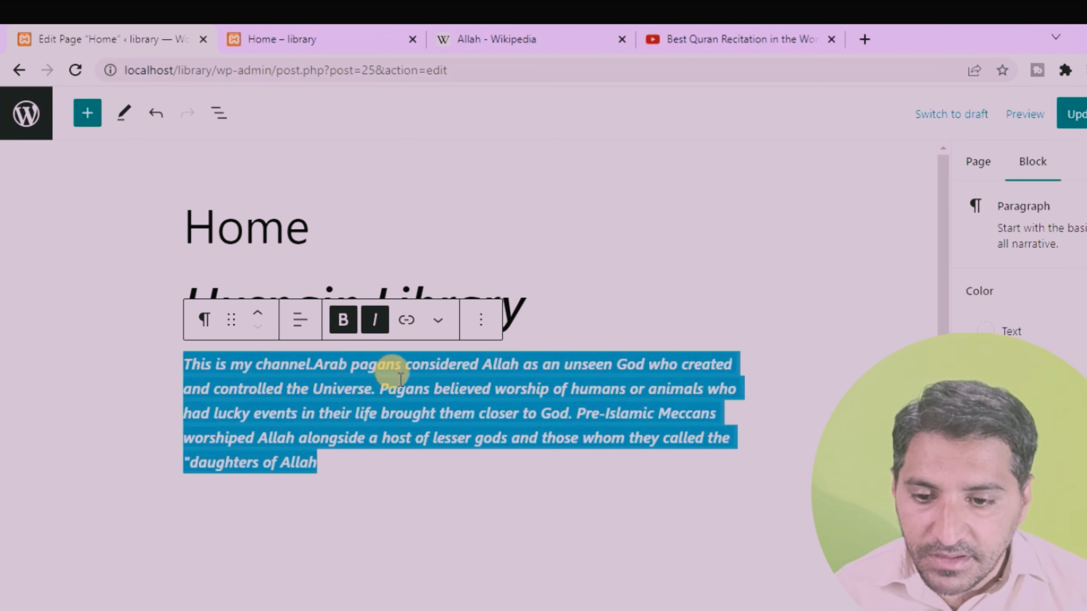
# Step: Try centre alignment on the paragraph and return it to left alignment
pyautogui.click(299, 321)
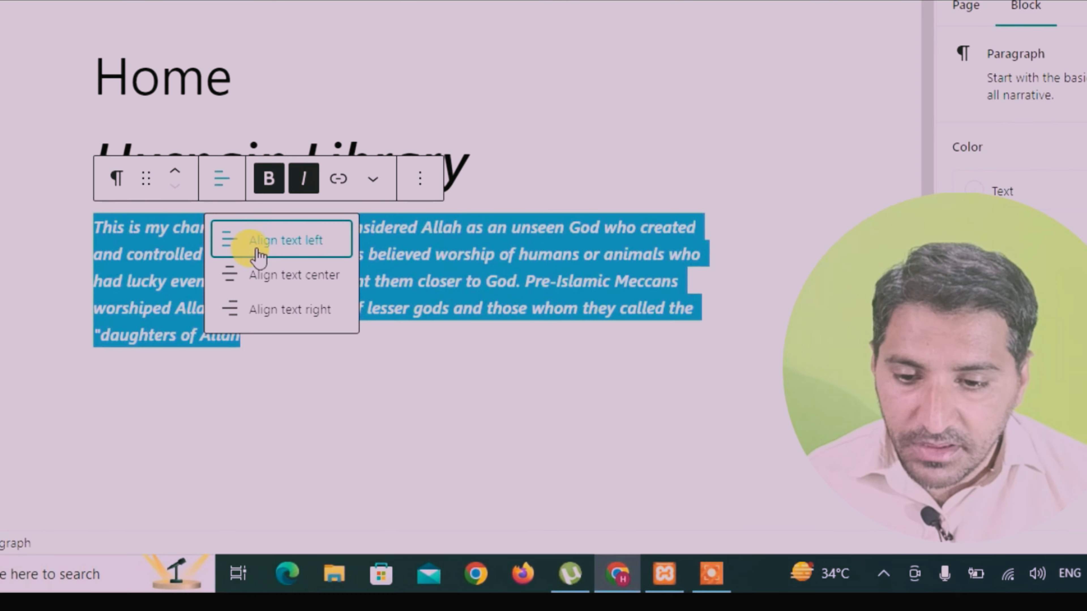
pyautogui.click(293, 276)
pyautogui.click(222, 179)
pyautogui.click(254, 242)
pyautogui.click(316, 308)
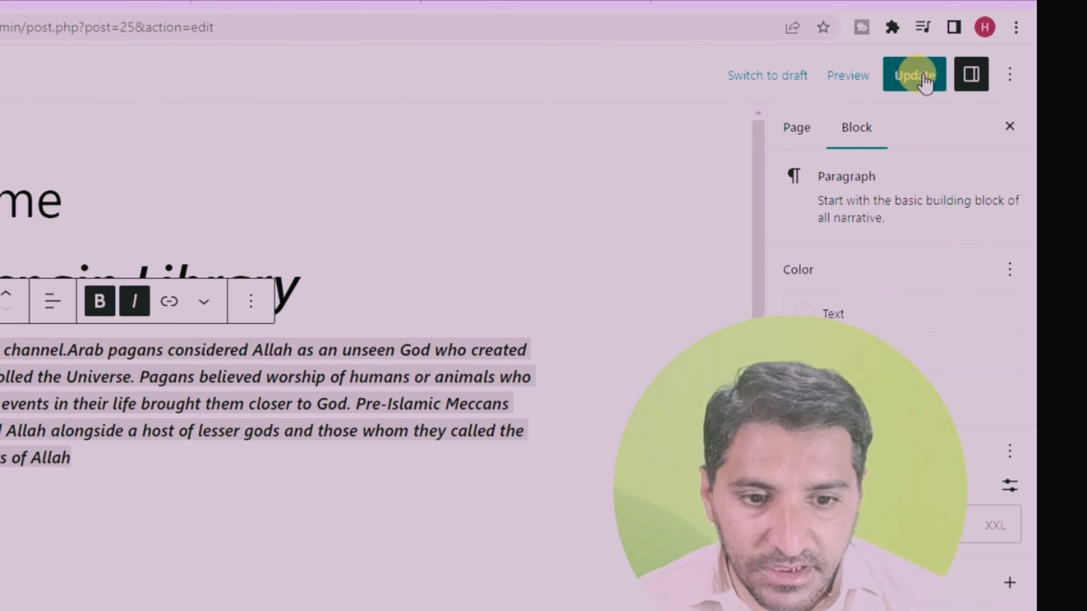
# Step: Update the page and reload the live Home page to check the formatted paragraph
pyautogui.click(920, 77)
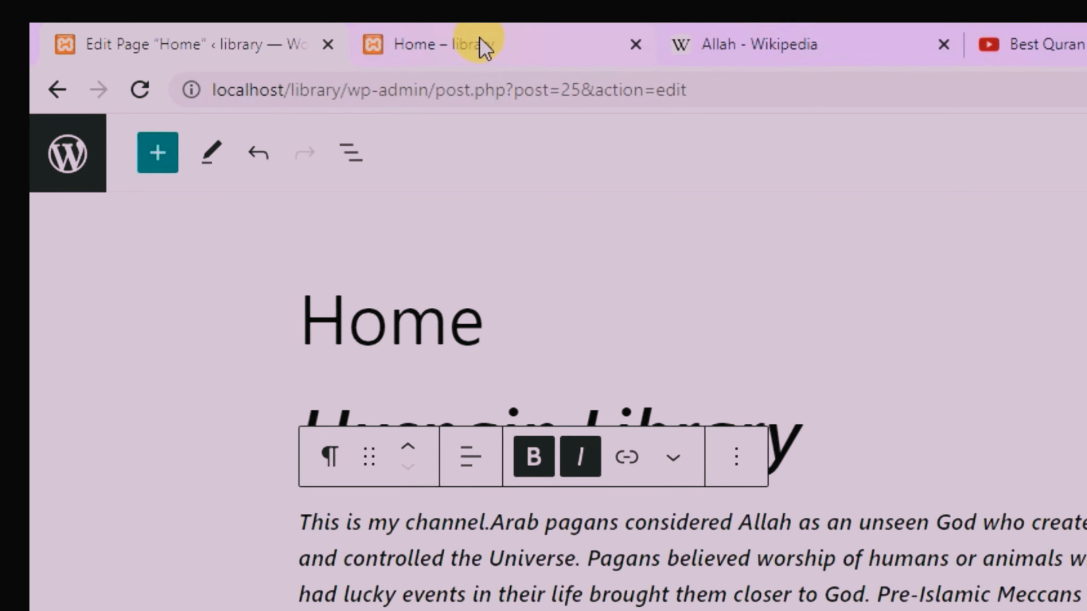
pyautogui.click(481, 41)
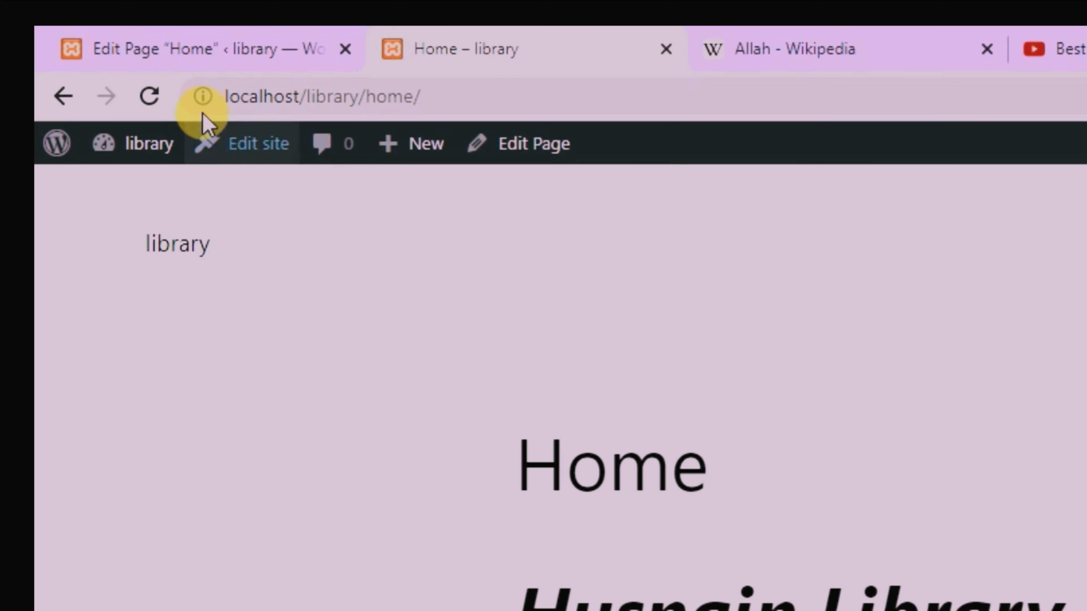
pyautogui.click(149, 98)
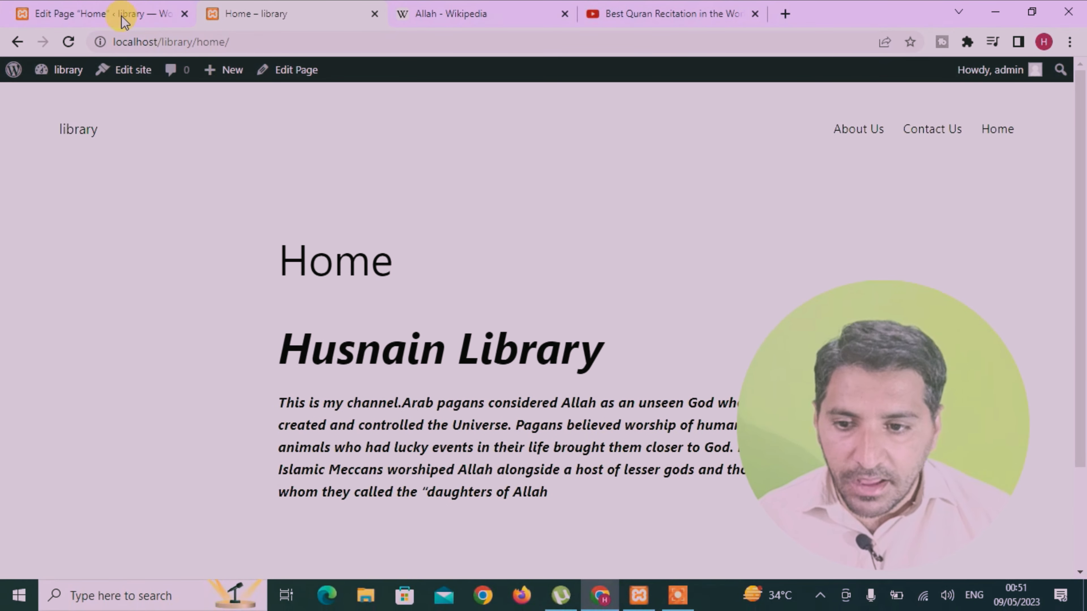
pyautogui.click(105, 14)
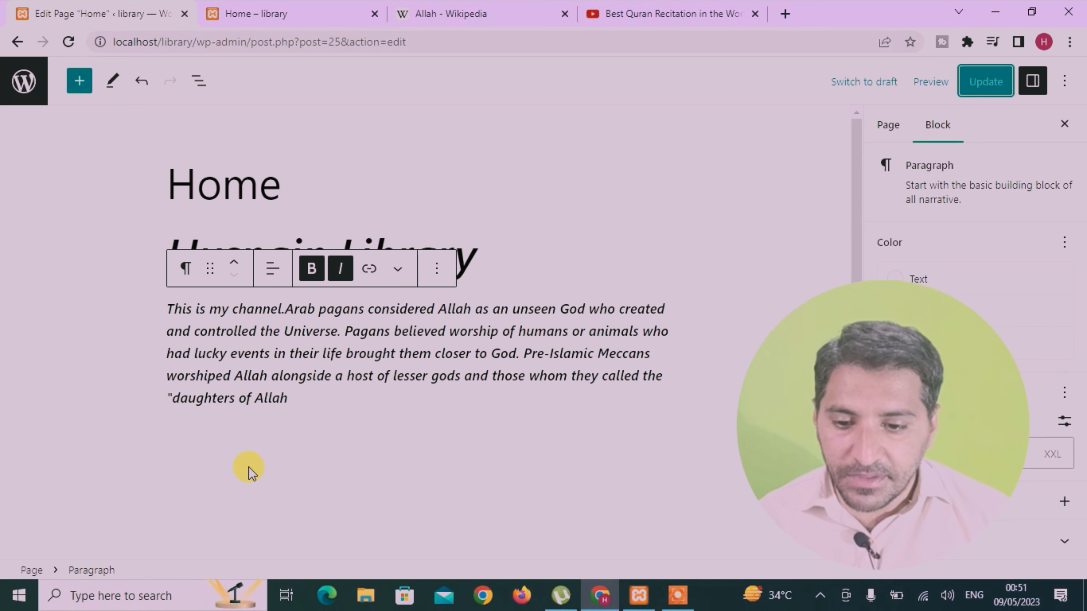
pyautogui.click(401, 414)
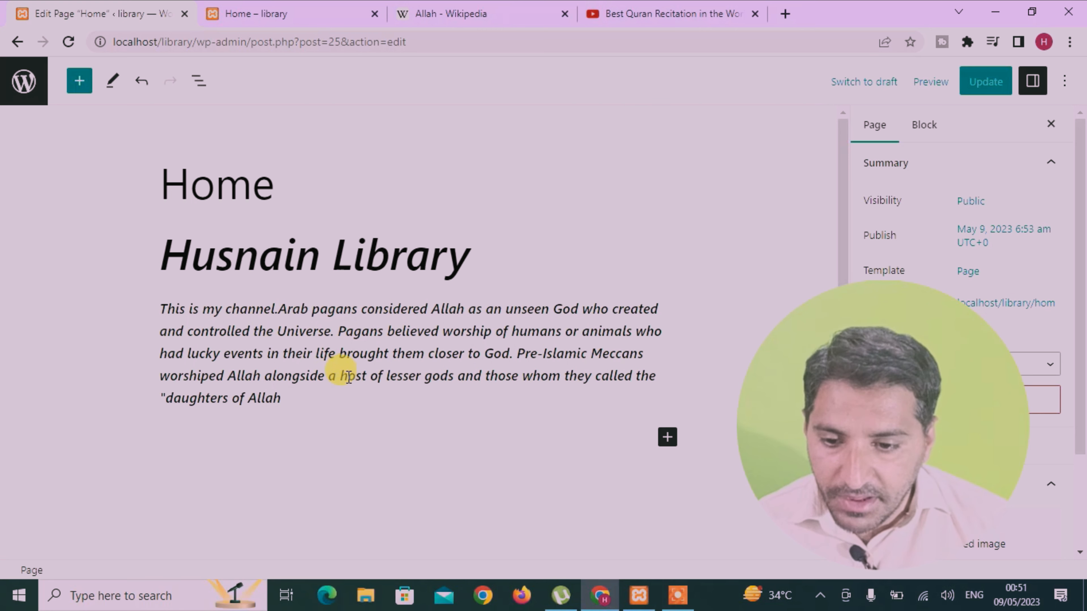
pyautogui.moveTo(227, 308); pyautogui.dragTo(268, 302)
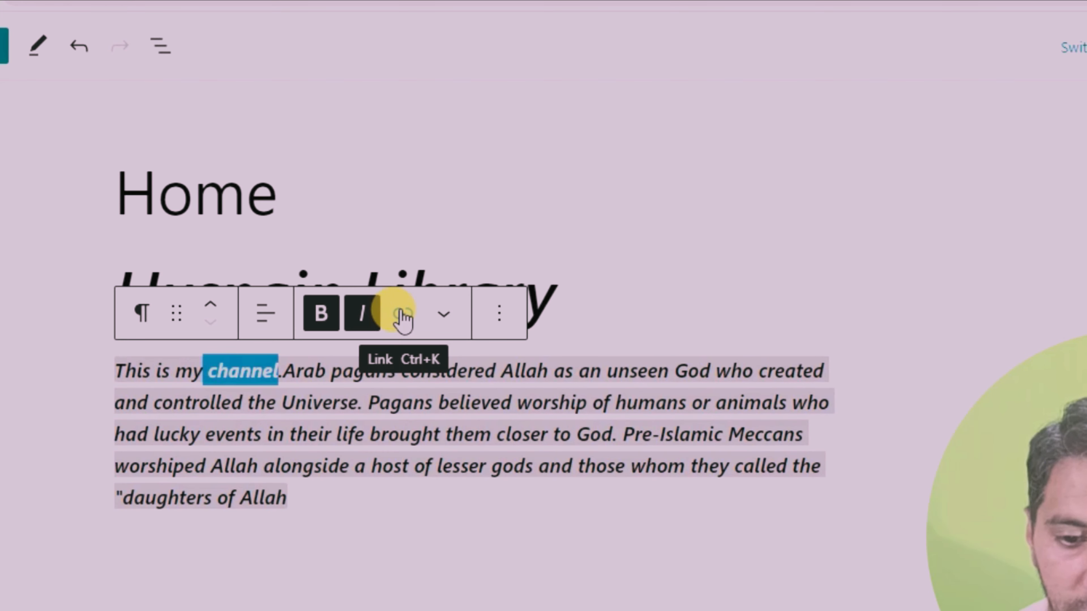
pyautogui.click(402, 317)
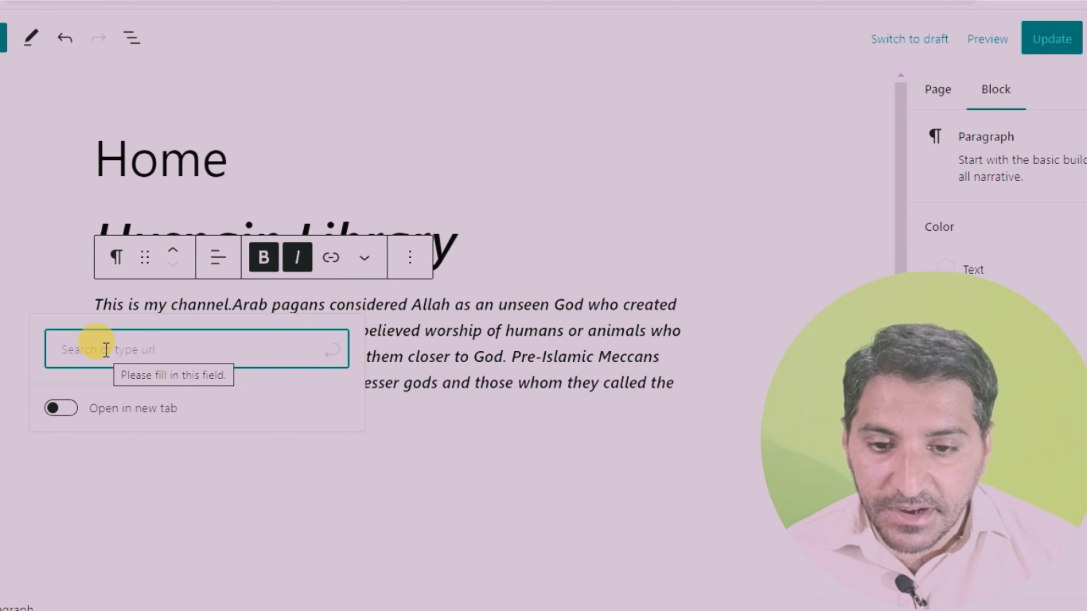
pyautogui.click(445, 20)
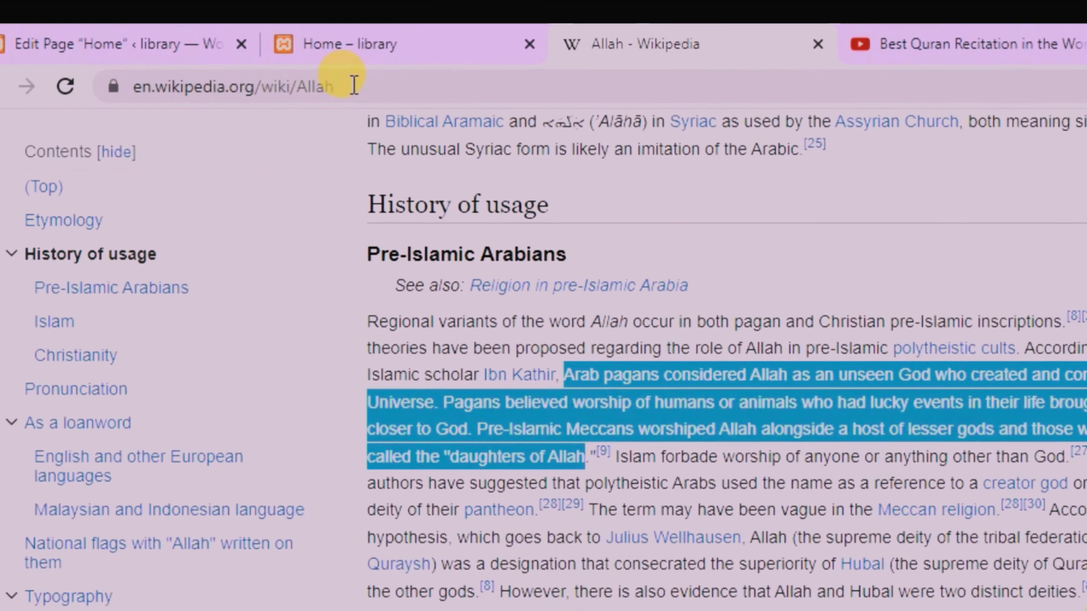
pyautogui.click(217, 74)
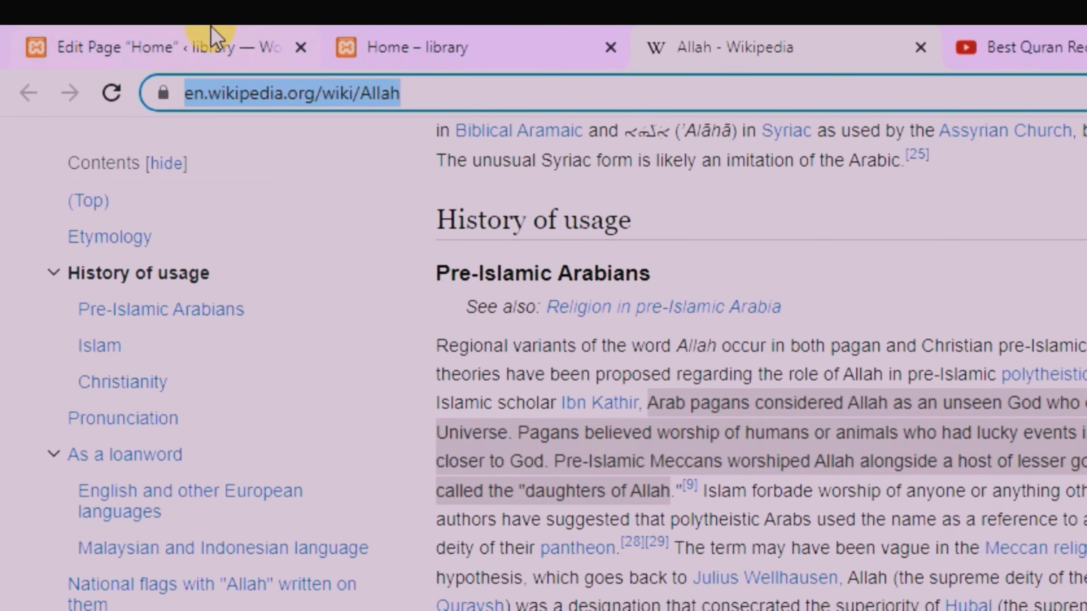
pyautogui.click(214, 37)
pyautogui.click(355, 418)
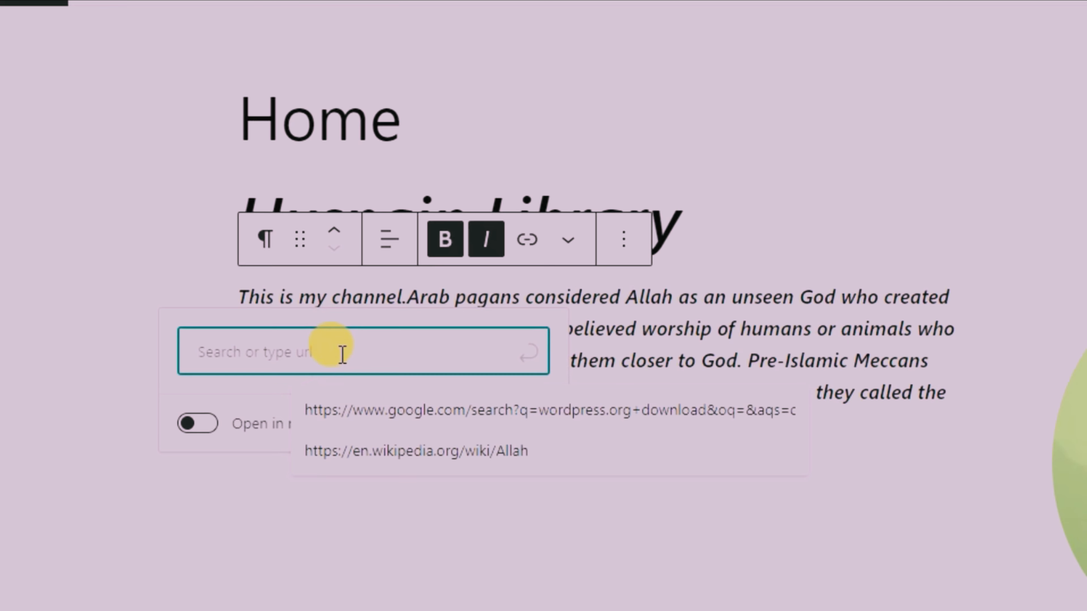
pyautogui.hotkey('ctrl', 'v')
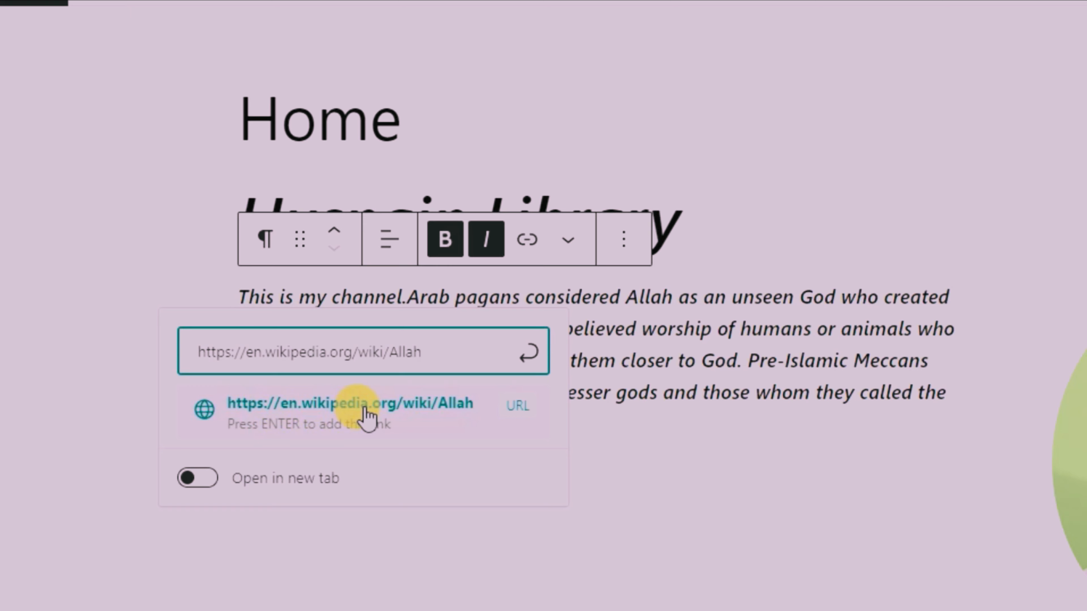
pyautogui.click(366, 415)
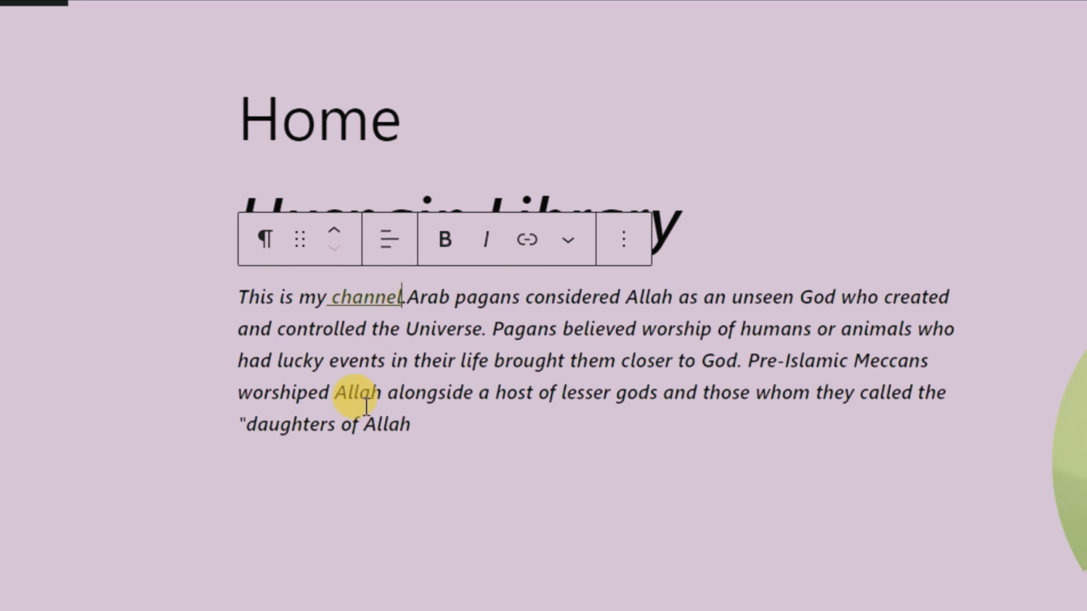
pyautogui.doubleClick(373, 299)
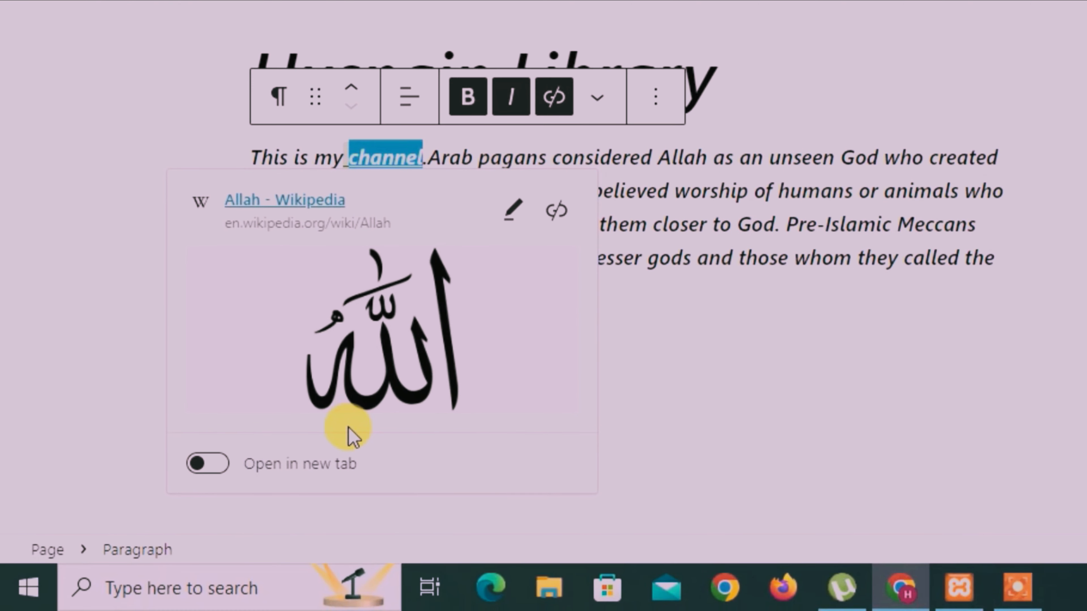
pyautogui.click(209, 464)
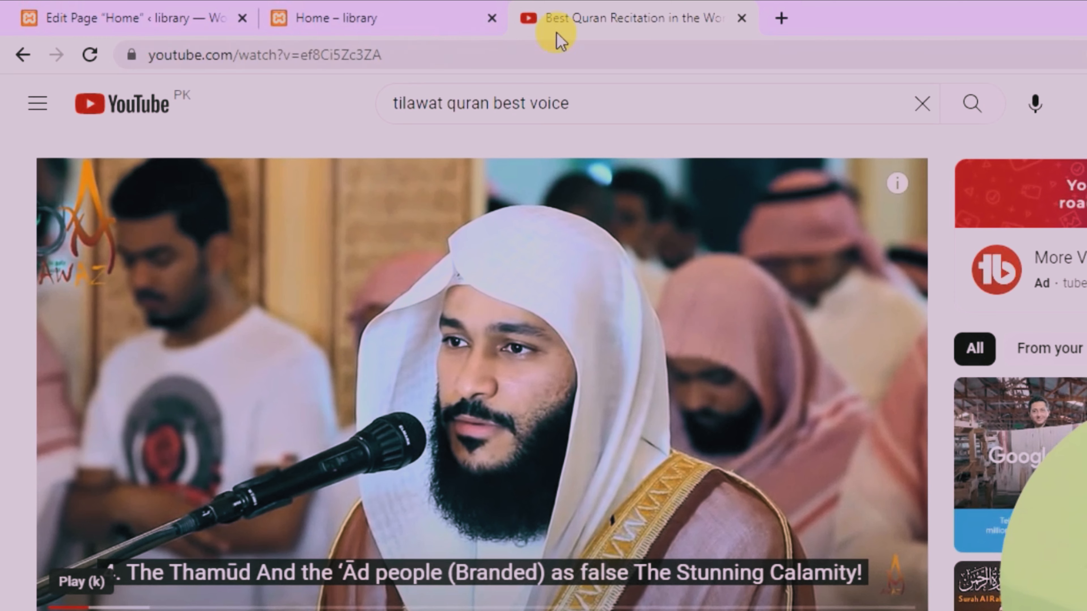
# Step: Copy the web address of the Quran recitation video on YouTube and close the video page
pyautogui.doubleClick(410, 52)
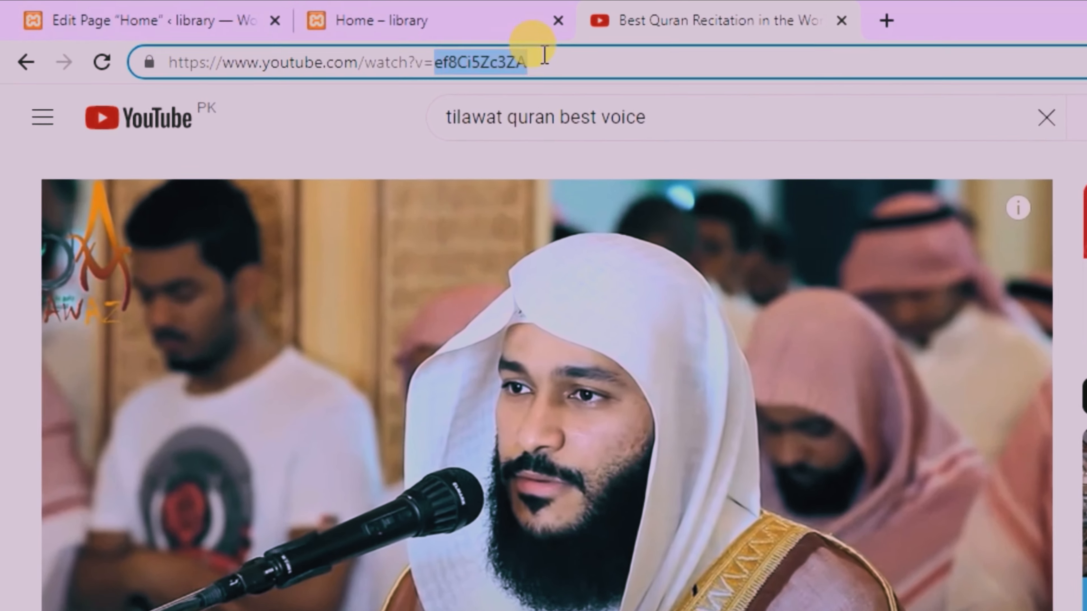
pyautogui.tripleClick(484, 49)
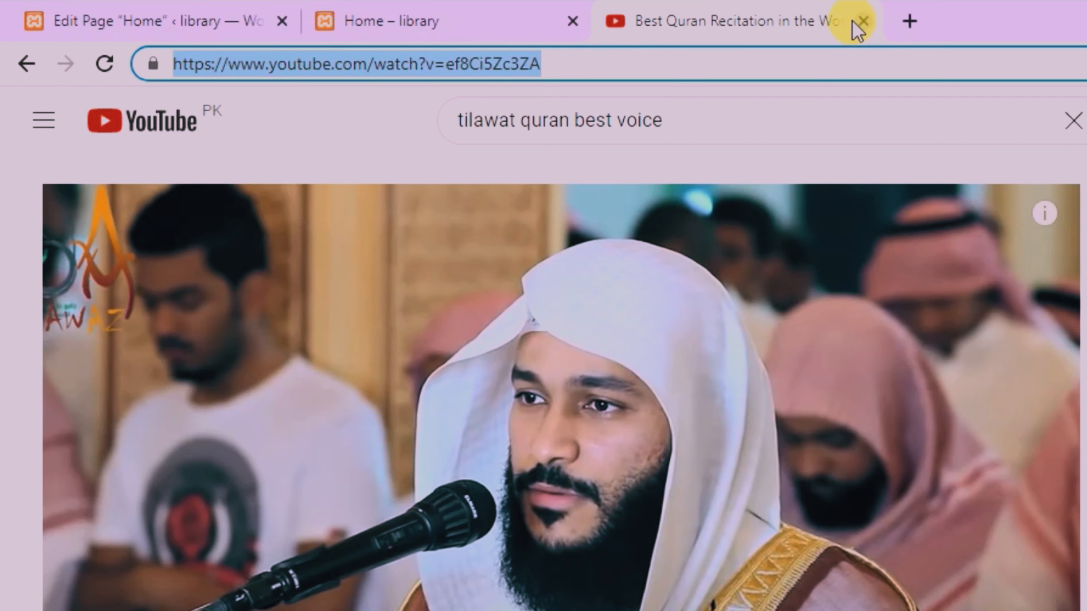
pyautogui.click(863, 21)
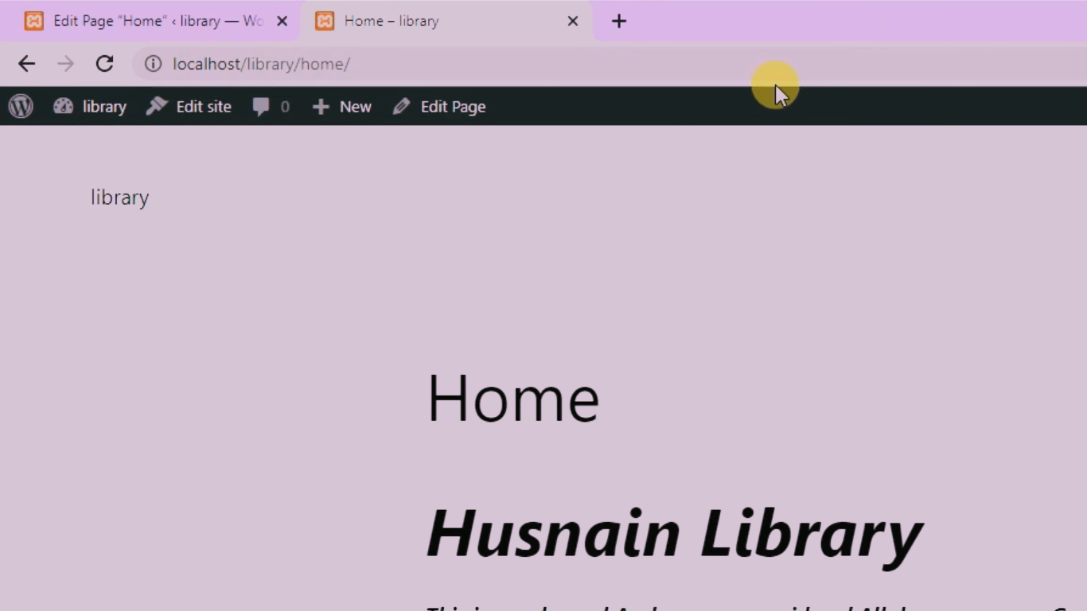
pyautogui.click(143, 24)
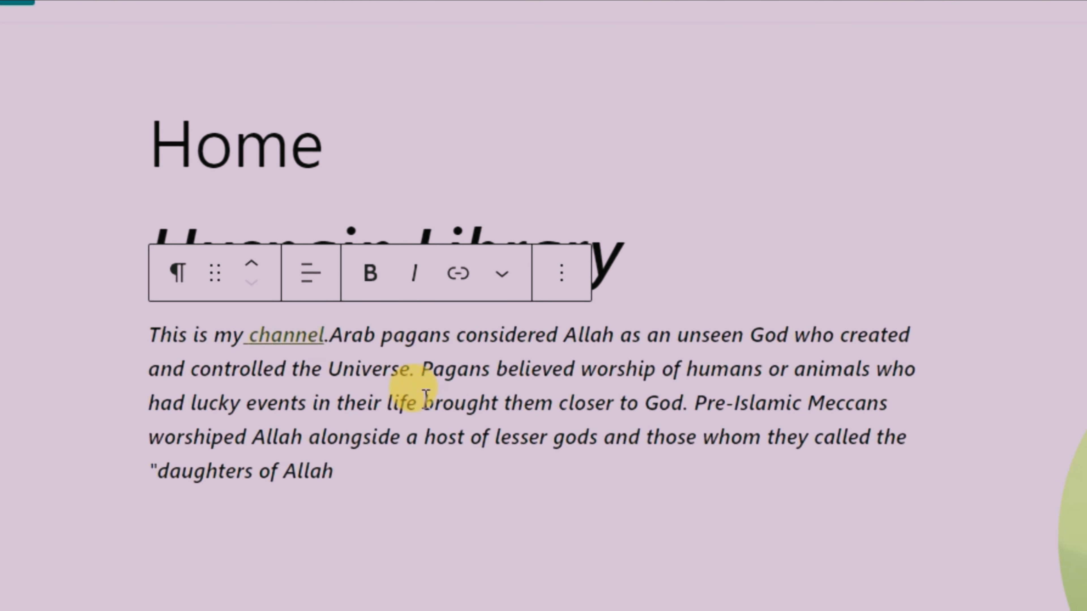
pyautogui.moveTo(574, 361); pyautogui.dragTo(496, 366)
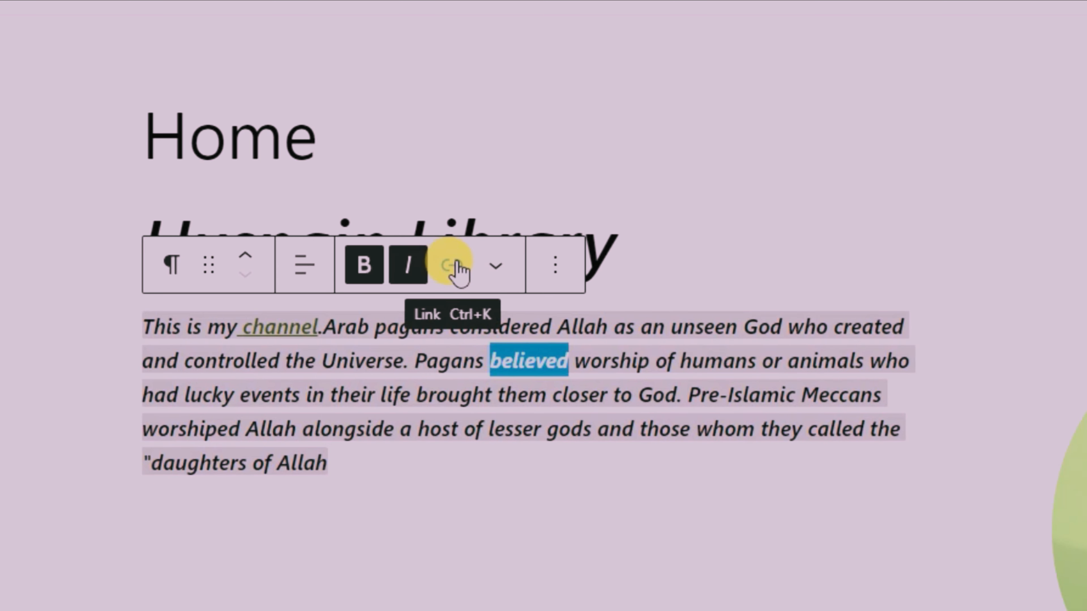
pyautogui.click(458, 272)
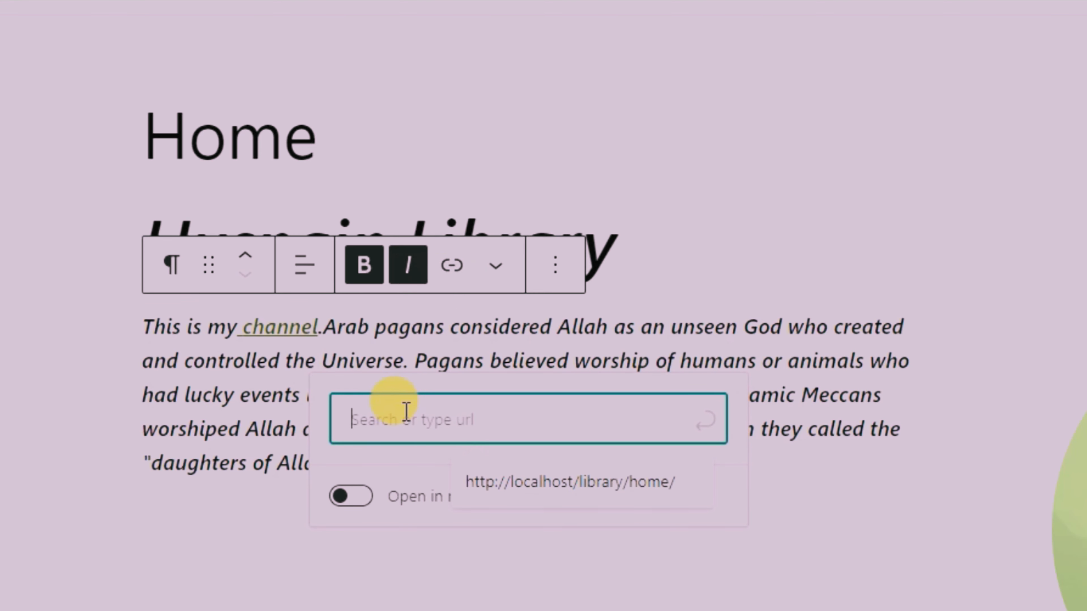
pyautogui.write('https://www.youtube.com/watch?v=ef6Ci5Zc3ZA')
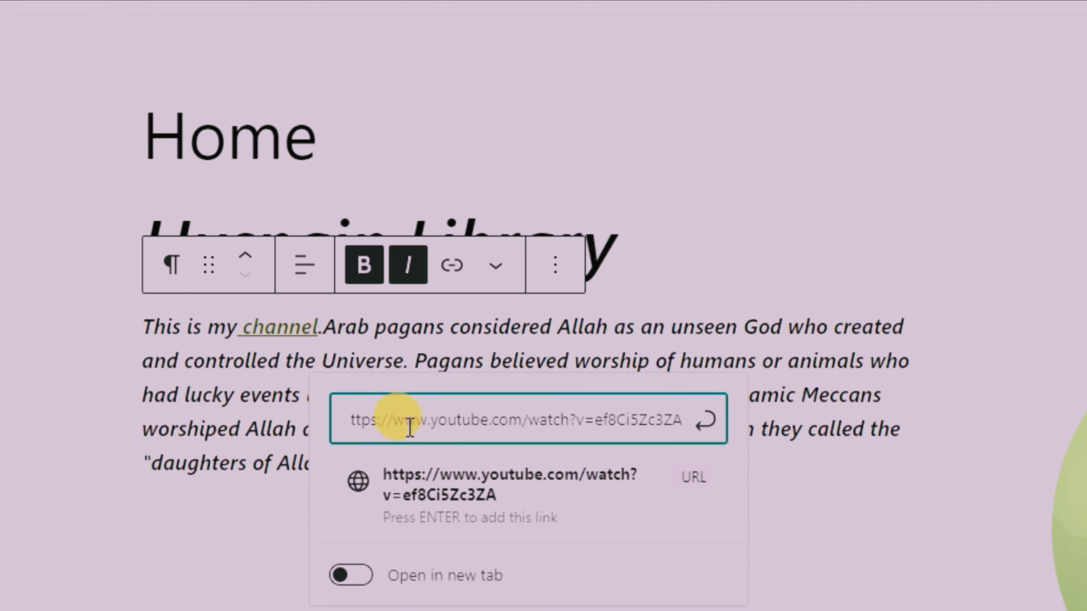
pyautogui.click(428, 480)
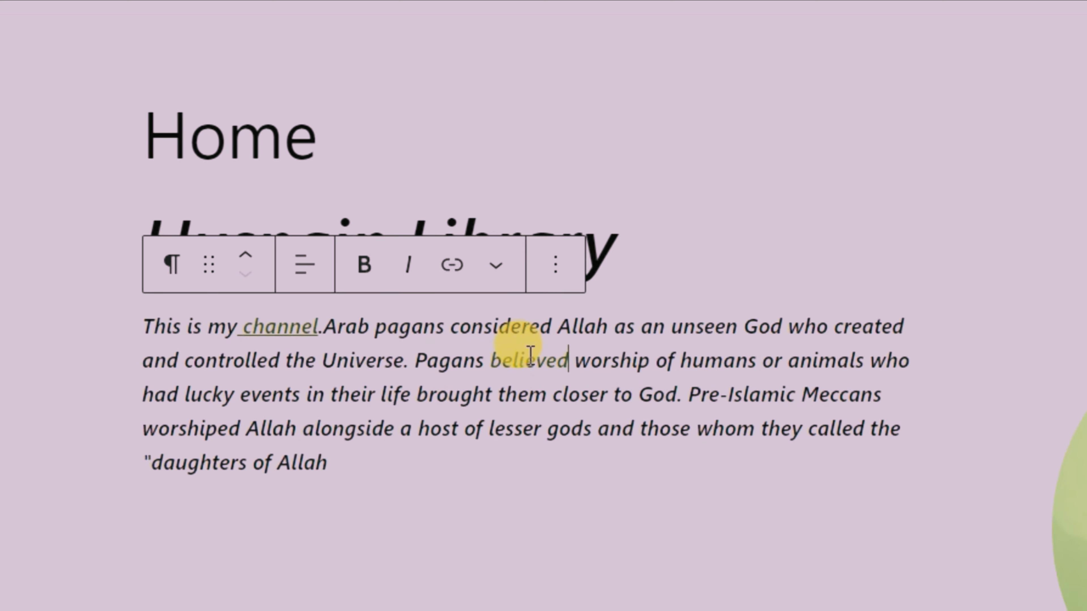
pyautogui.click(530, 359)
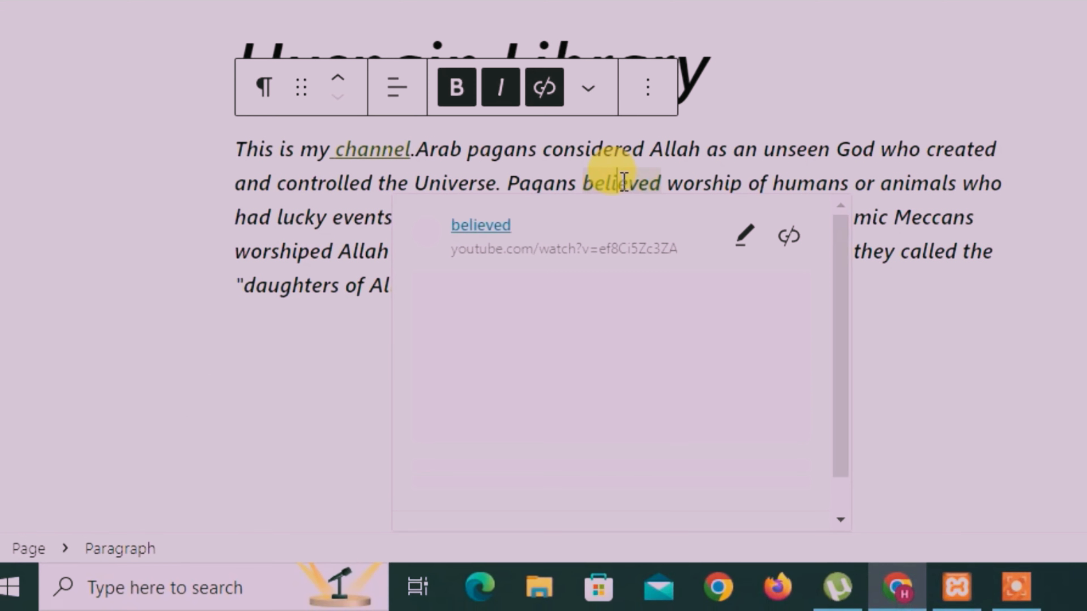
pyautogui.scroll(-3, 555, 372)
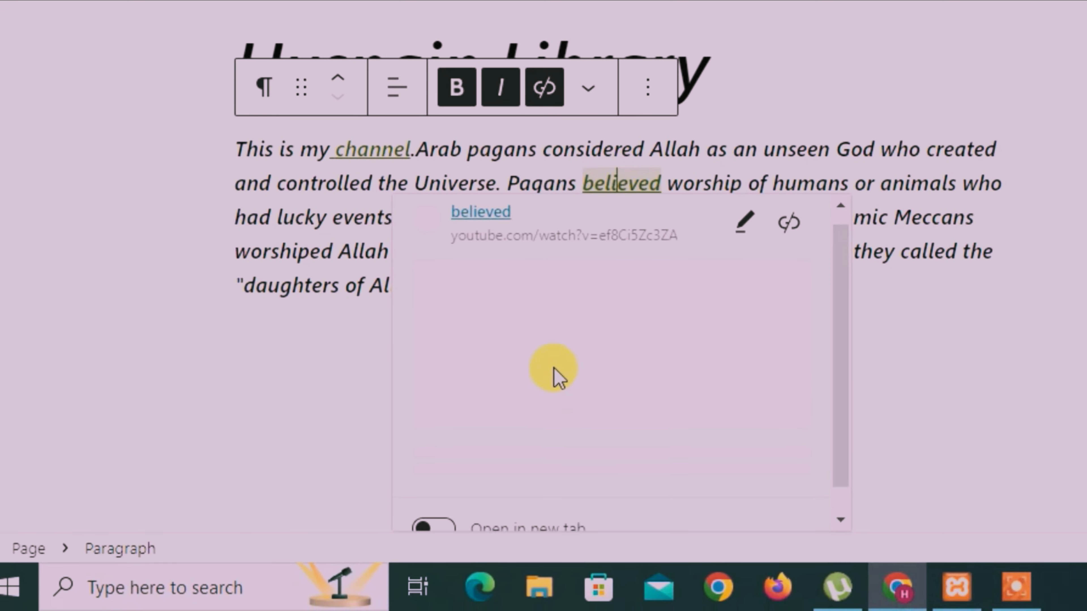
pyautogui.click(442, 510)
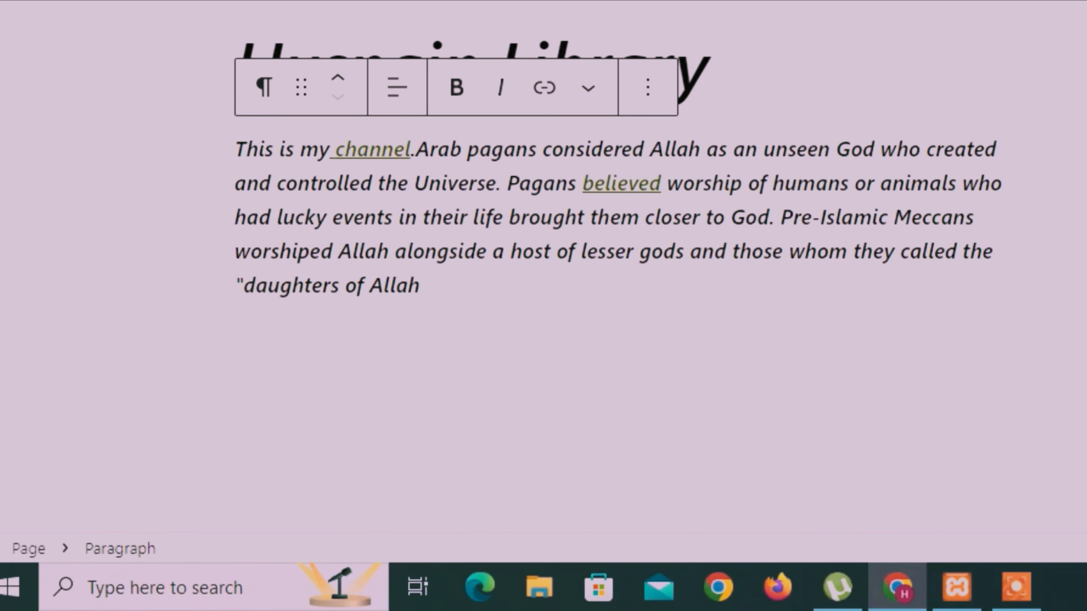
# Step: Update the page with both links and reload the live Home page
pyautogui.click(933, 89)
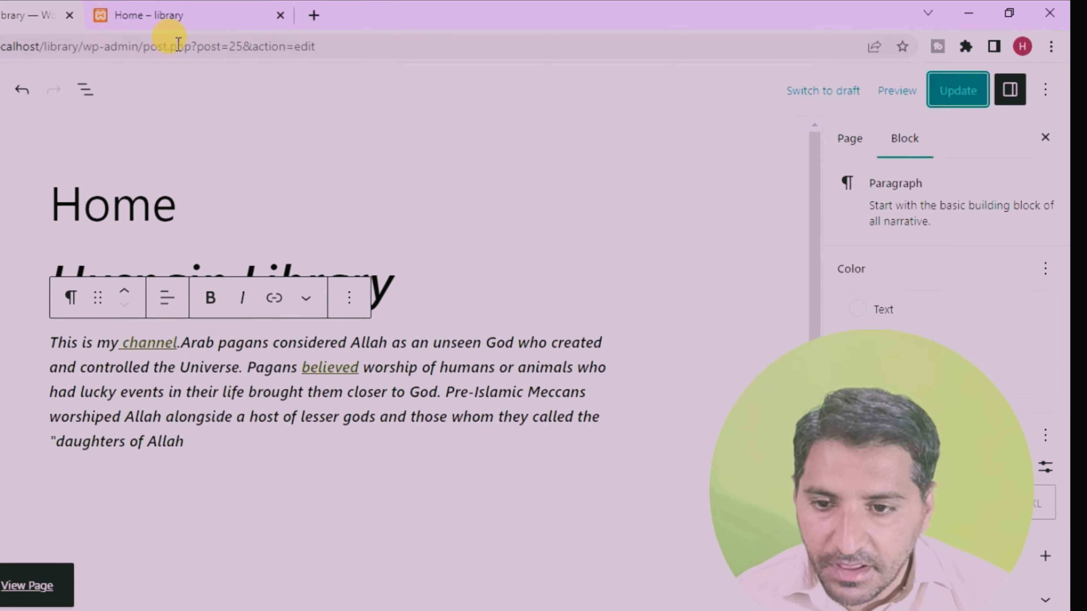
pyautogui.click(191, 17)
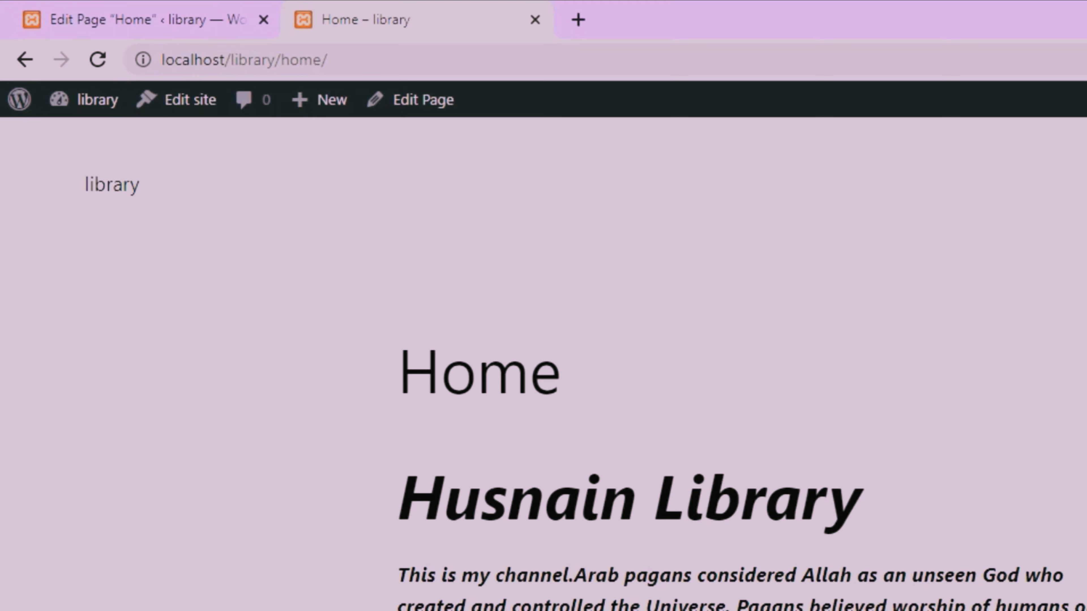
pyautogui.click(102, 70)
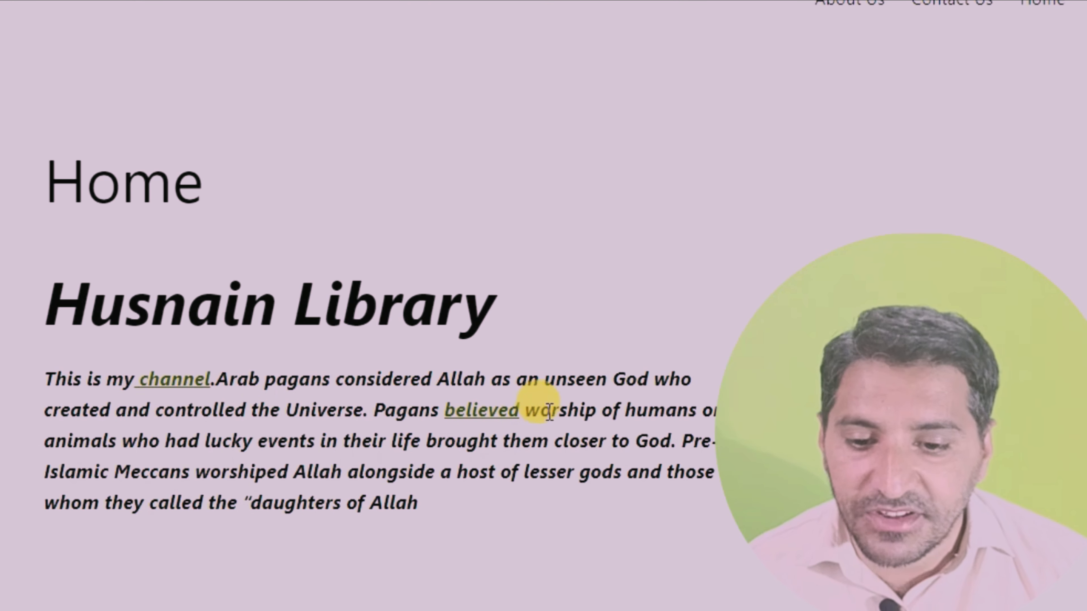
# Step: Test the "channel" and "believed" links on the live Home page and return to the page editor with no block selected
pyautogui.click(179, 375)
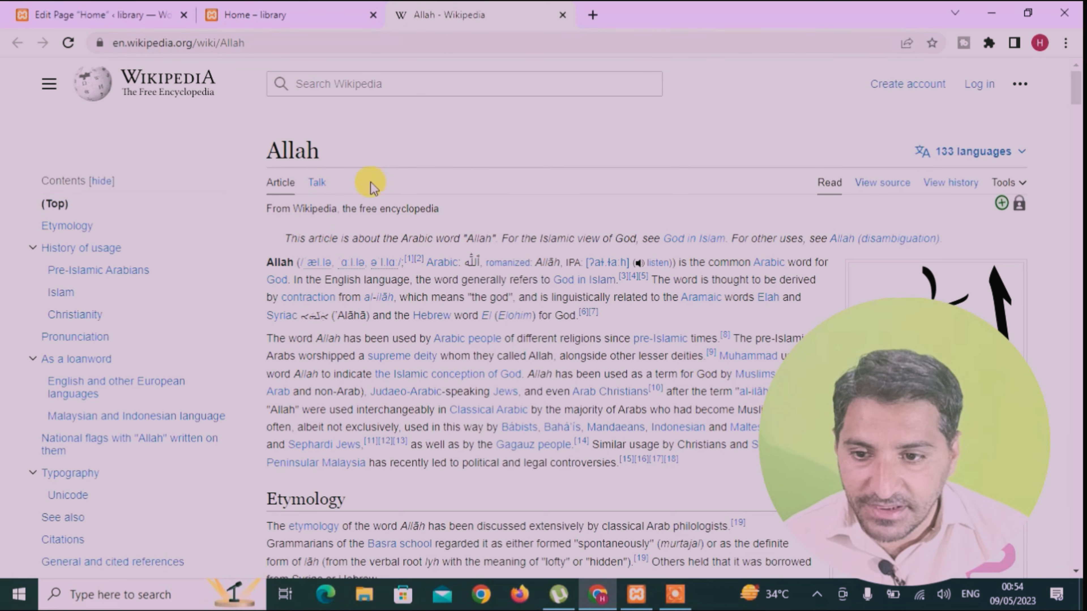
pyautogui.click(237, 14)
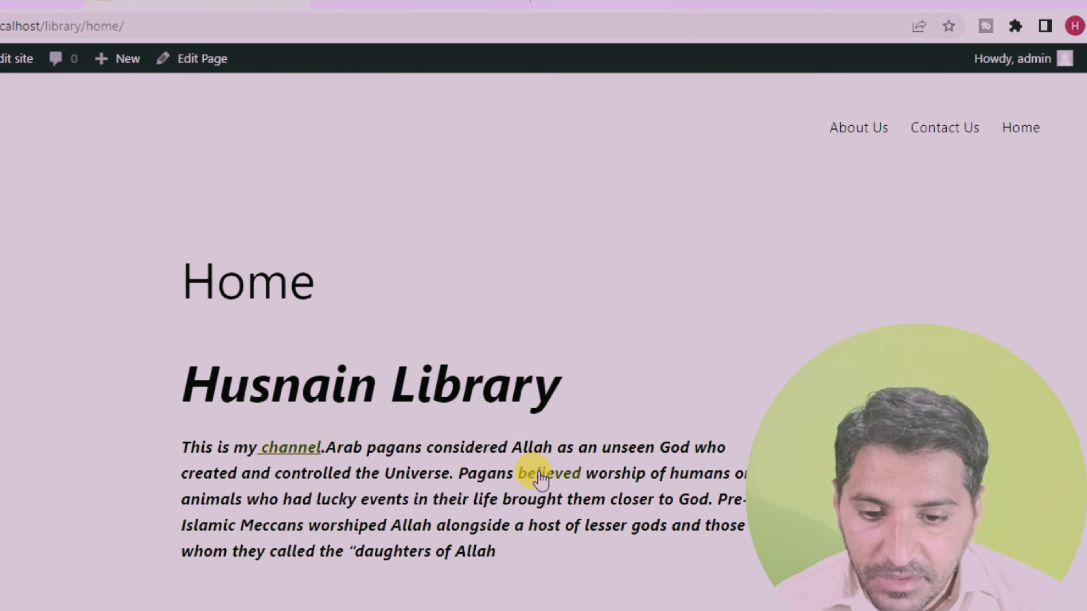
pyautogui.click(541, 474)
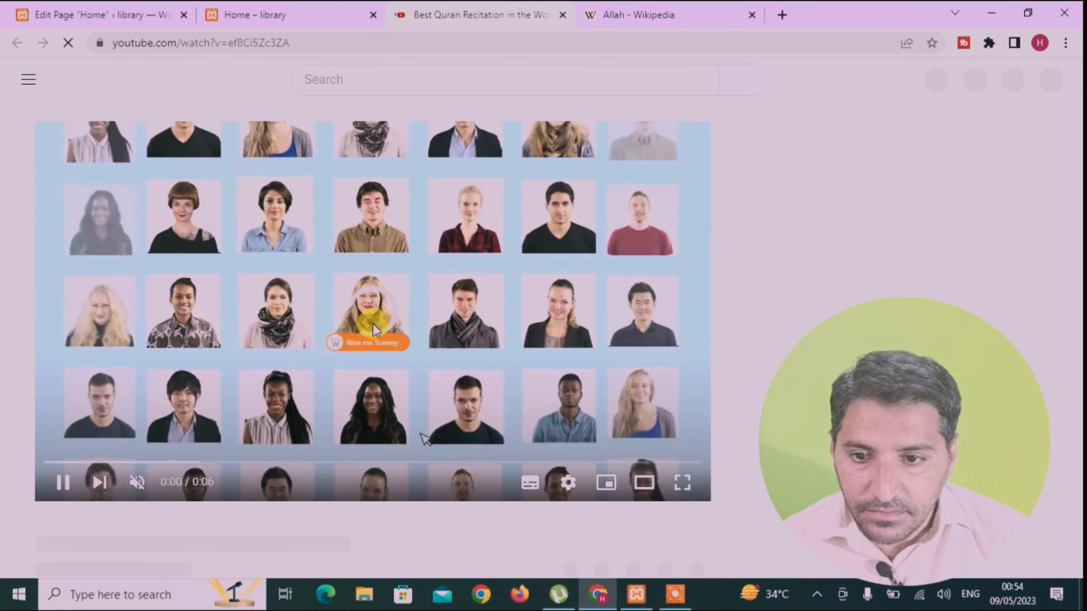
pyautogui.click(87, 13)
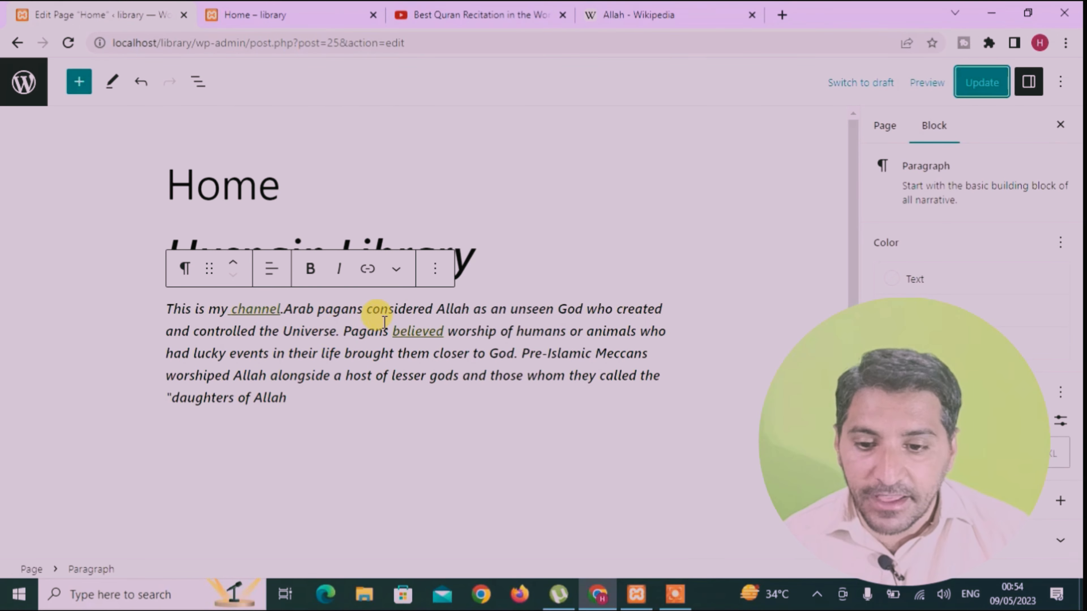
pyautogui.click(428, 196)
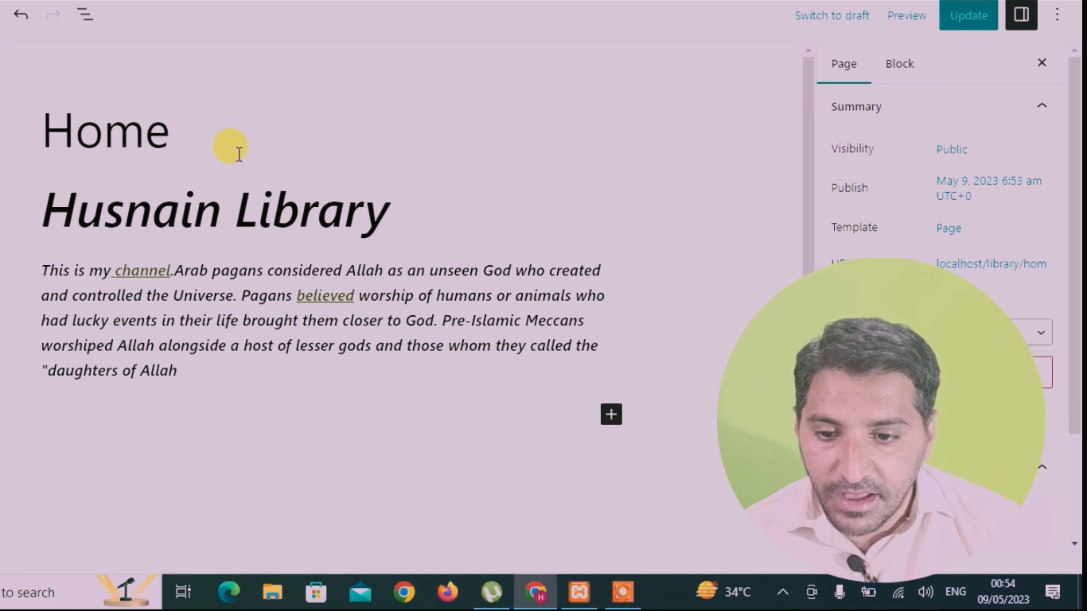